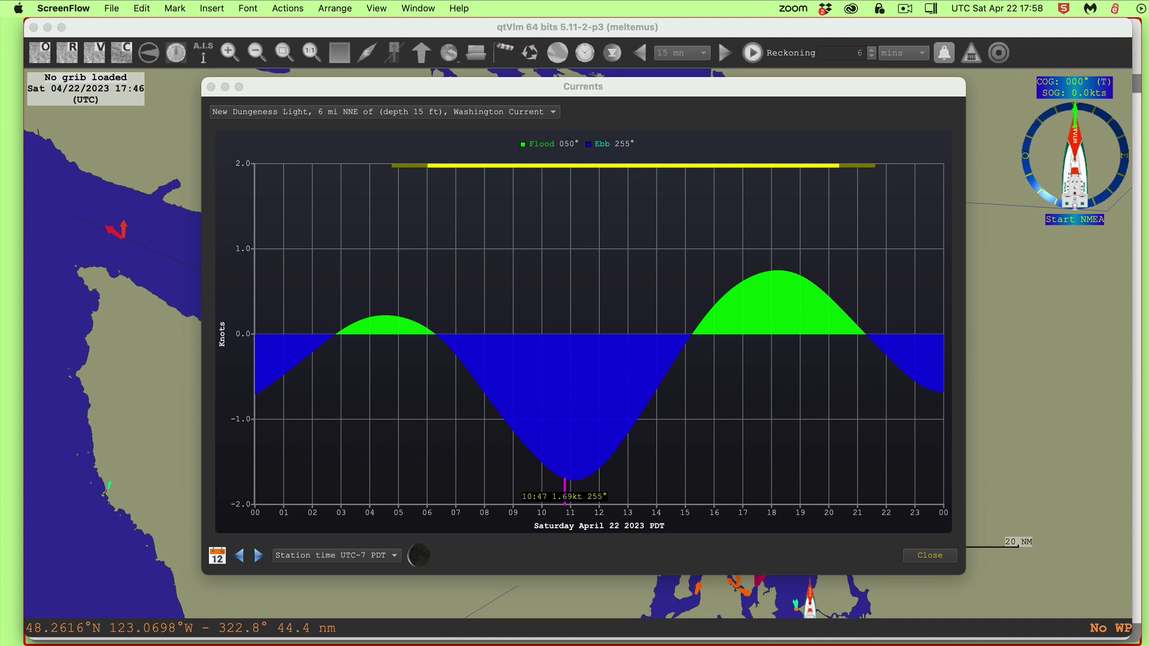
Step: Switch to Preview showing the Chesapeake Bay Entrance 2020 table beside Table 2
{"action": "key", "text": "super+Tab"}
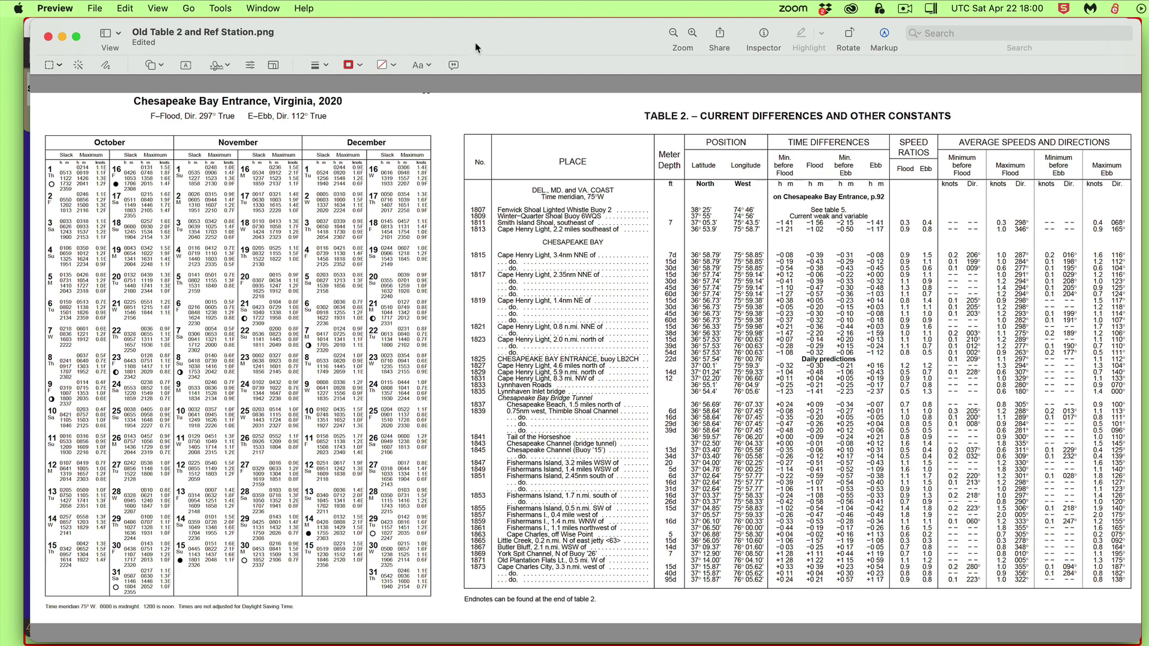
Step: Drag the table image window down out of the way of the New Dungeness Light graph
{"action": "left_click_drag", "start_coordinate": [477, 48], "coordinate": [539, 643]}
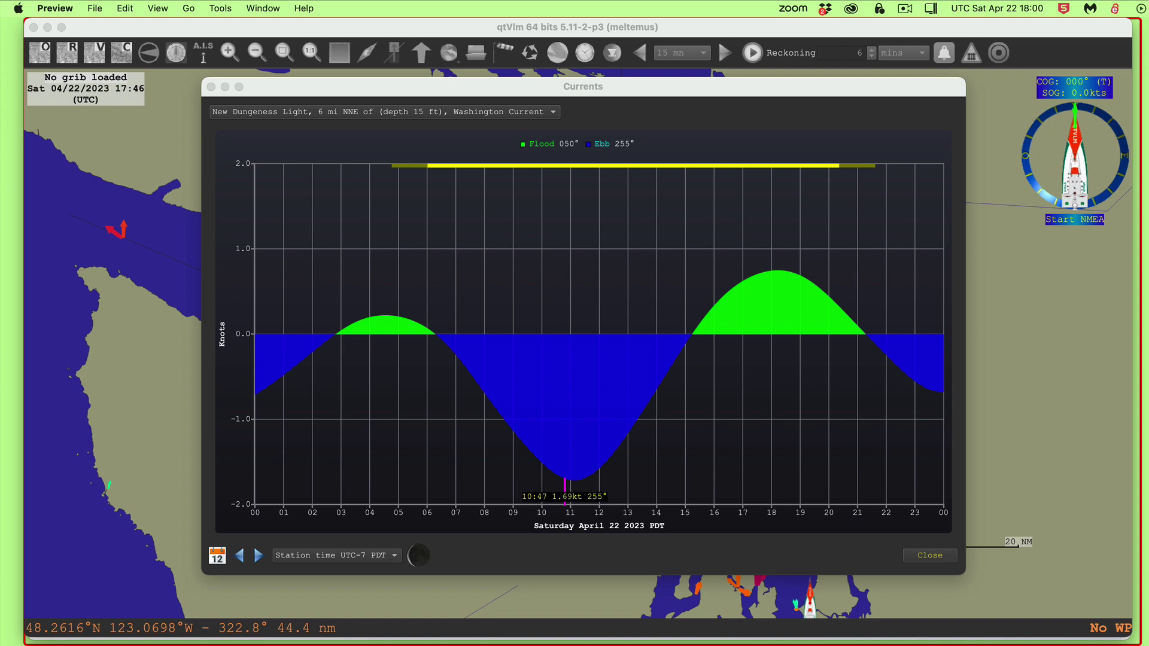
Step: In Chrome, filter NOAA's Washington station map to Current Predictions
{"action": "key", "text": "super+Tab"}
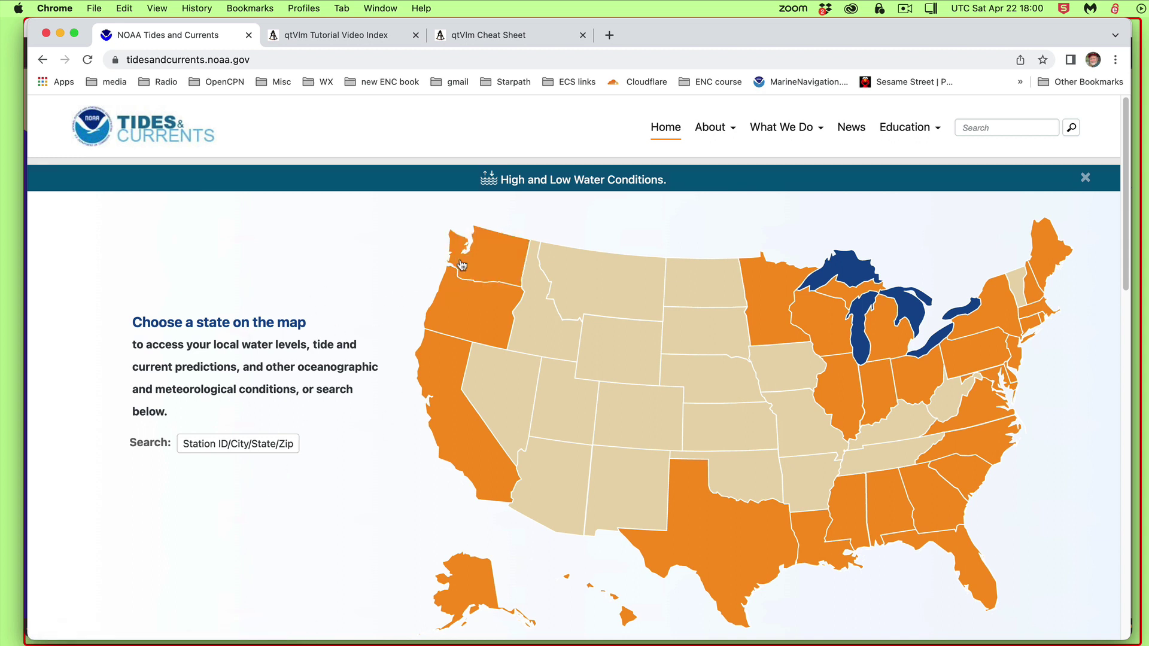
{"action": "left_click", "coordinate": [487, 260]}
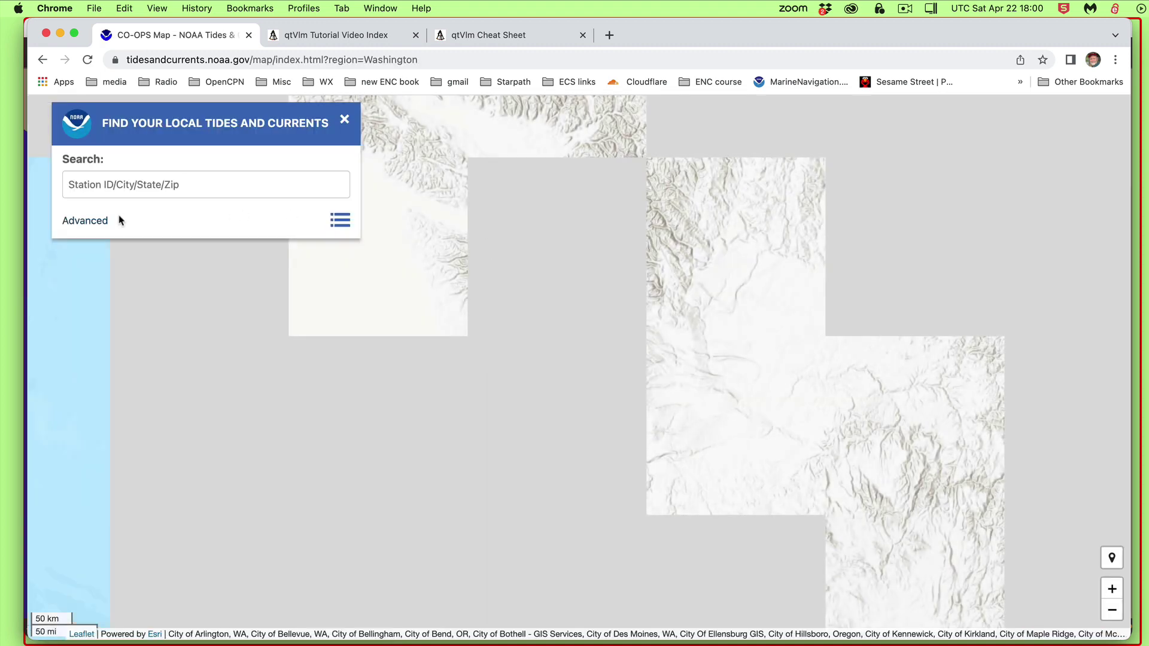
{"action": "left_click", "coordinate": [108, 221]}
{"action": "left_click", "coordinate": [114, 298]}
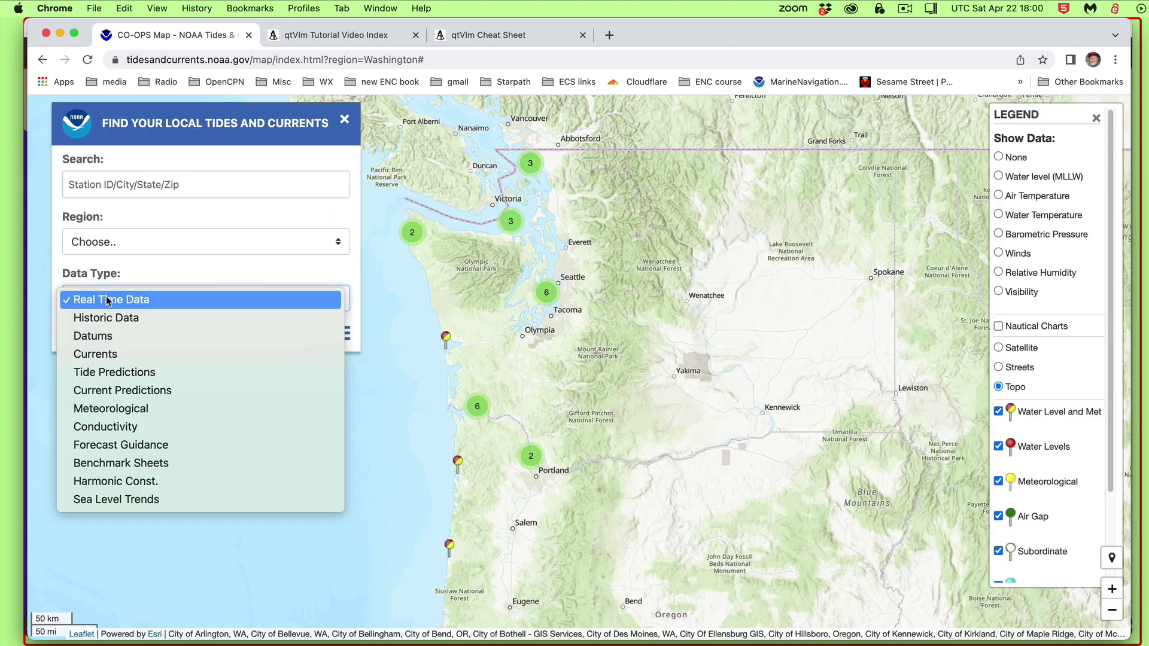
{"action": "left_click", "coordinate": [117, 391]}
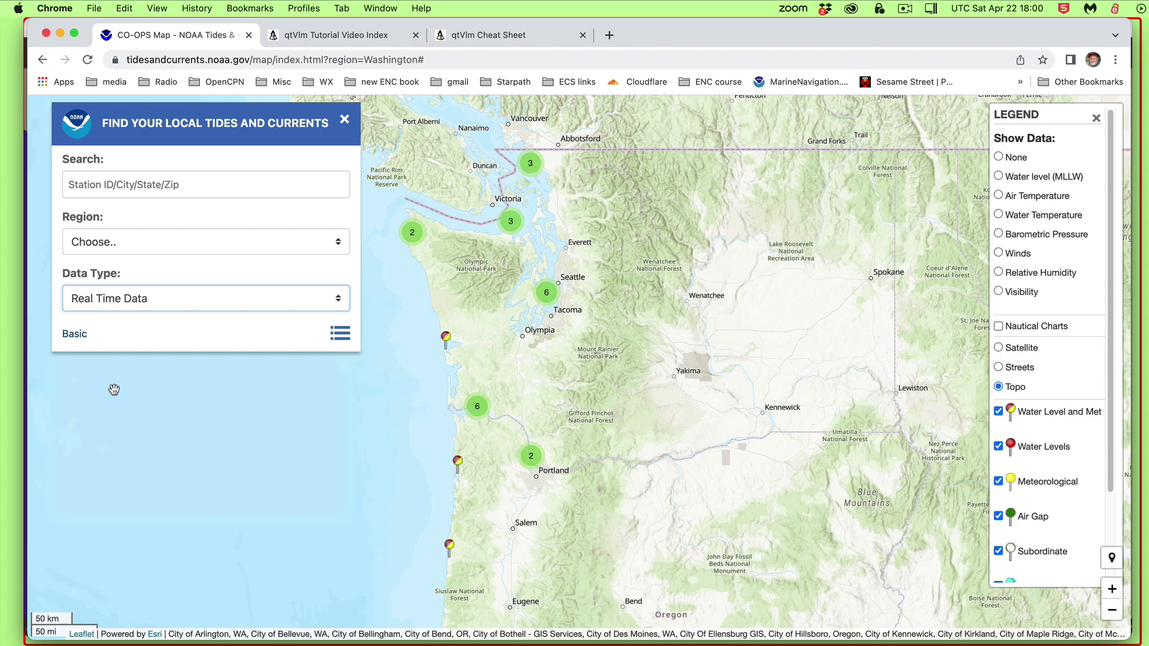
Step: Zoom into the Puget Sound cluster and pan to Bainbridge Island and Seattle
{"action": "left_click", "coordinate": [538, 286]}
{"action": "scroll", "coordinate": [637, 255], "scroll_direction": "up", "scroll_amount": 3}
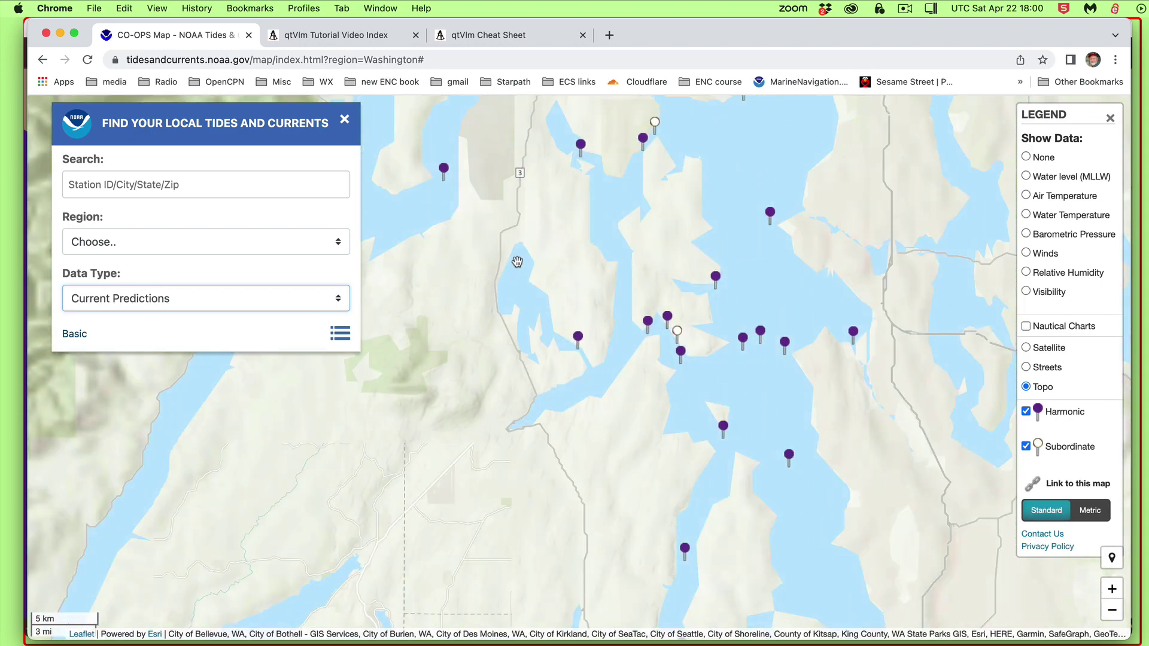
{"action": "left_click_drag", "start_coordinate": [1001, 177], "coordinate": [716, 177]}
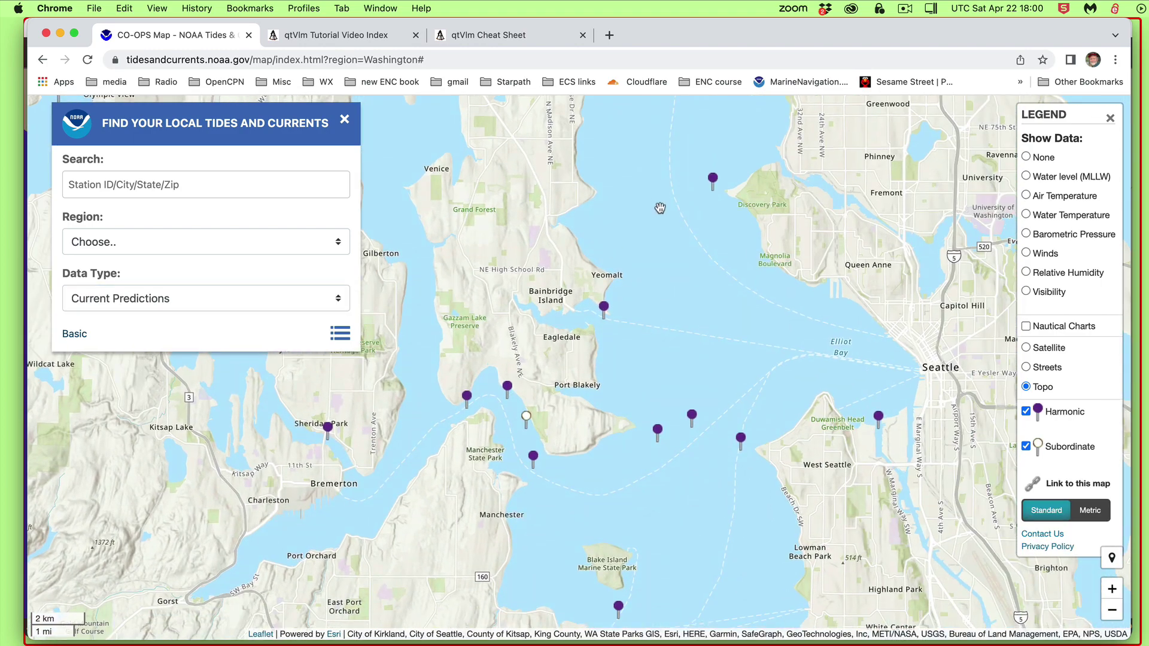
{"action": "left_click", "coordinate": [715, 178]}
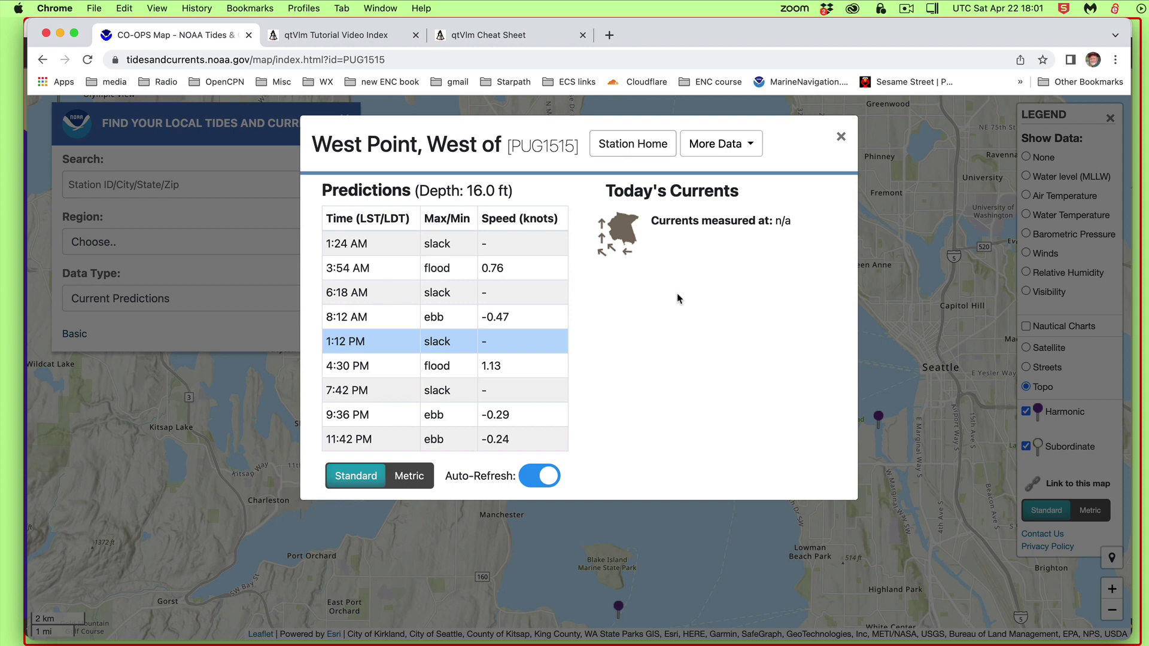
{"action": "left_click", "coordinate": [841, 136]}
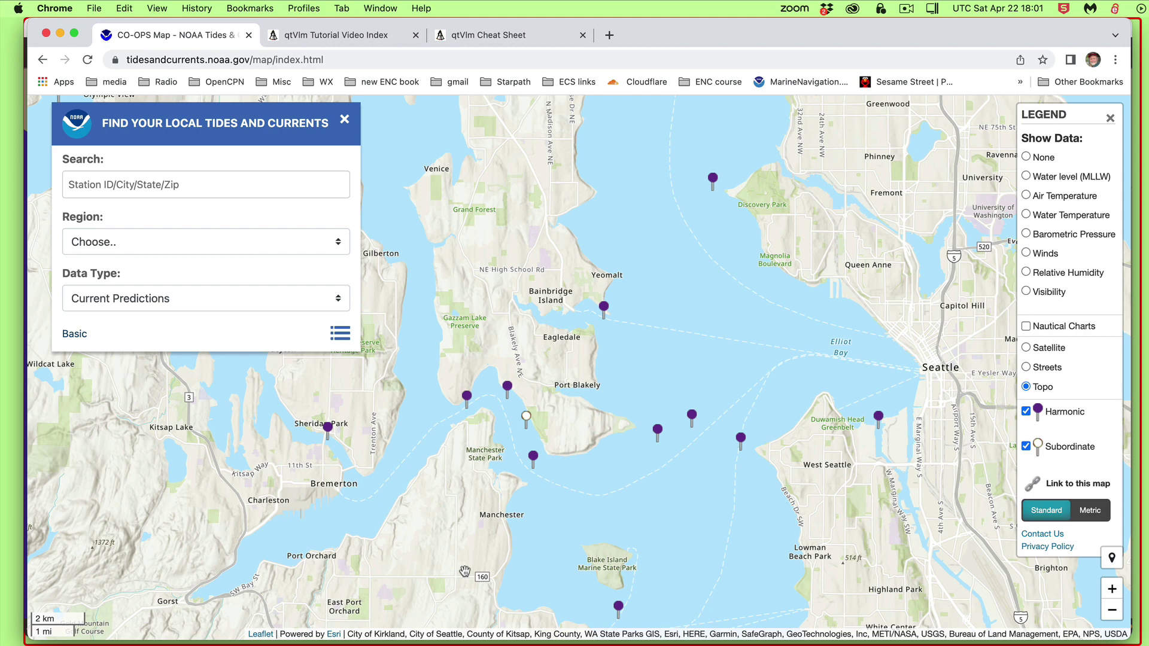
Step: Set Chrome aside, bring qtVlm forward and close the New Dungeness current graph
{"action": "left_click", "coordinate": [377, 37]}
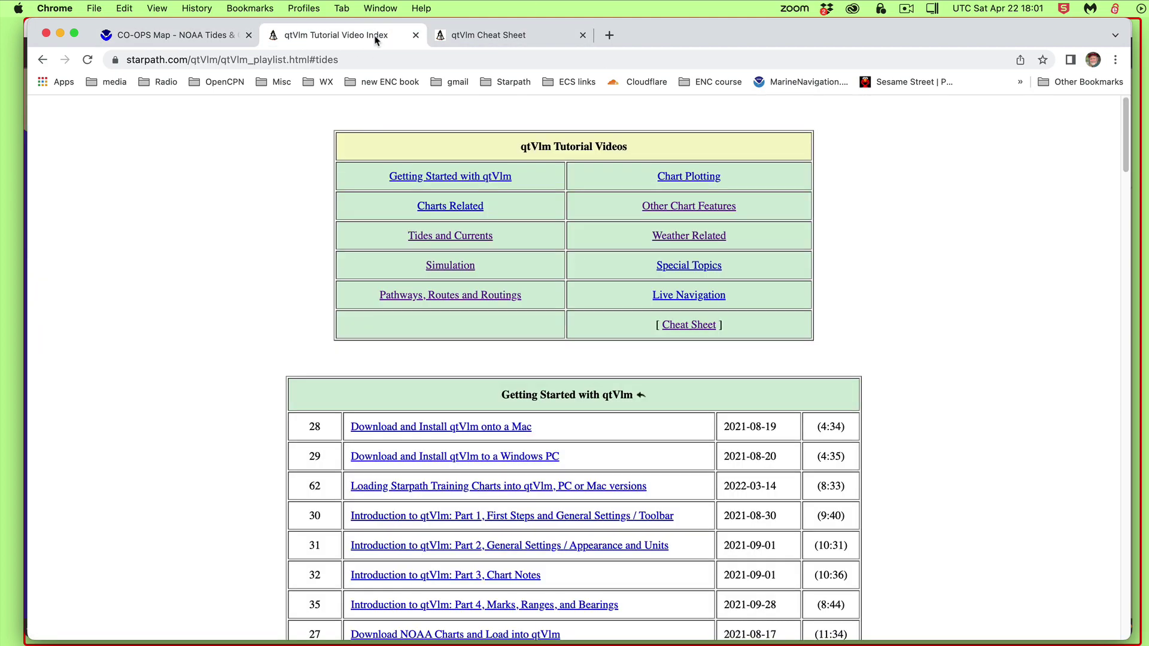
{"action": "key", "text": "super+m"}
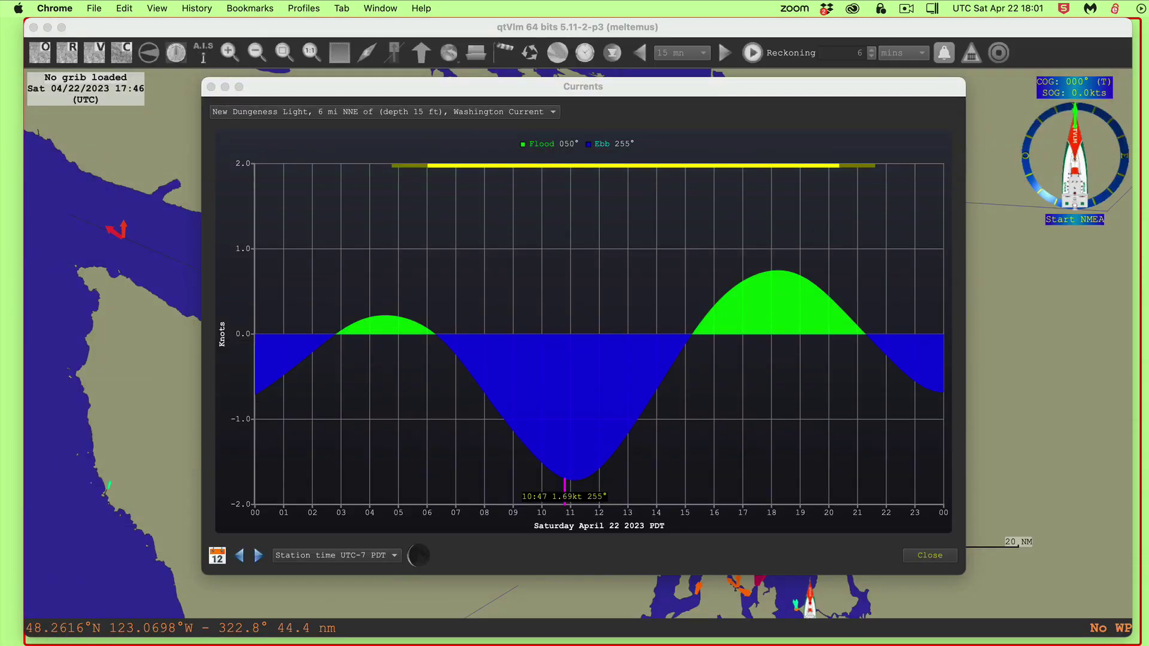
{"action": "left_click", "coordinate": [688, 637]}
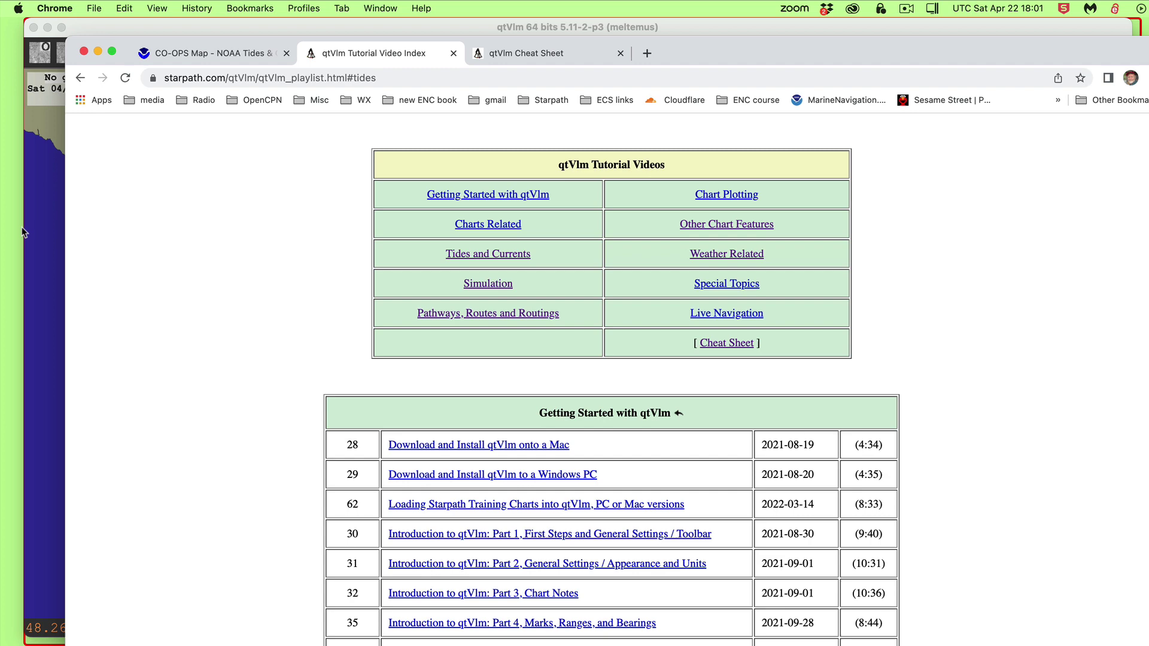
{"action": "left_click", "coordinate": [44, 227]}
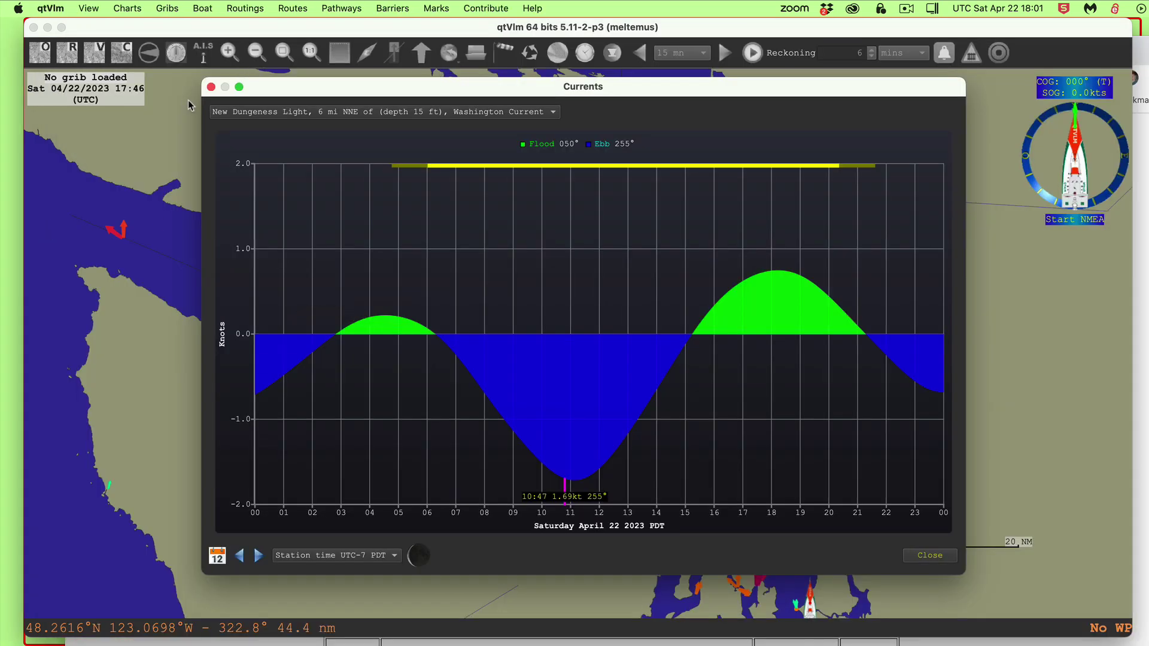
{"action": "left_click", "coordinate": [210, 87]}
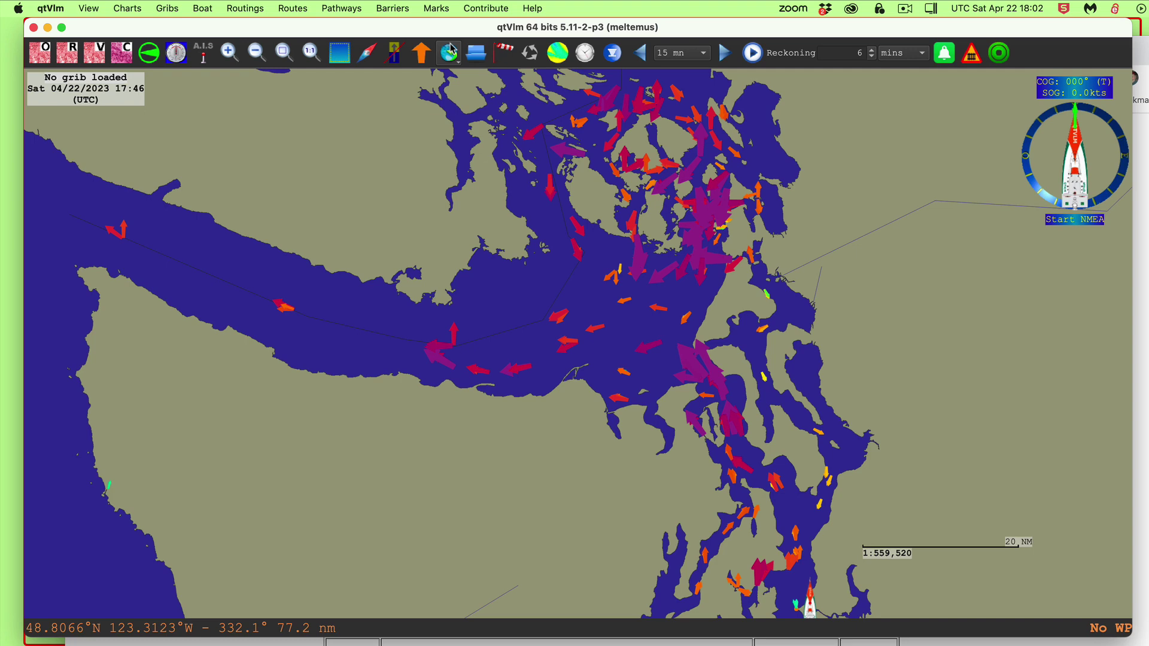
Step: Toggle the current arrows off and on, then show tide-station markers instead
{"action": "left_click", "coordinate": [421, 58]}
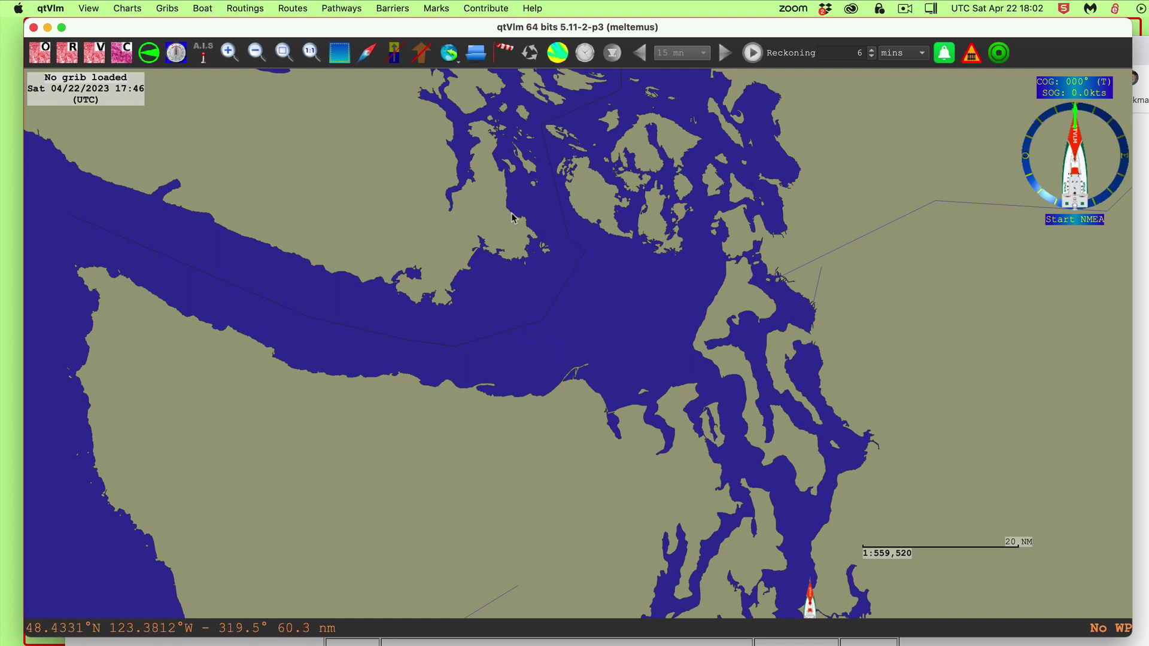
{"action": "left_click", "coordinate": [420, 61]}
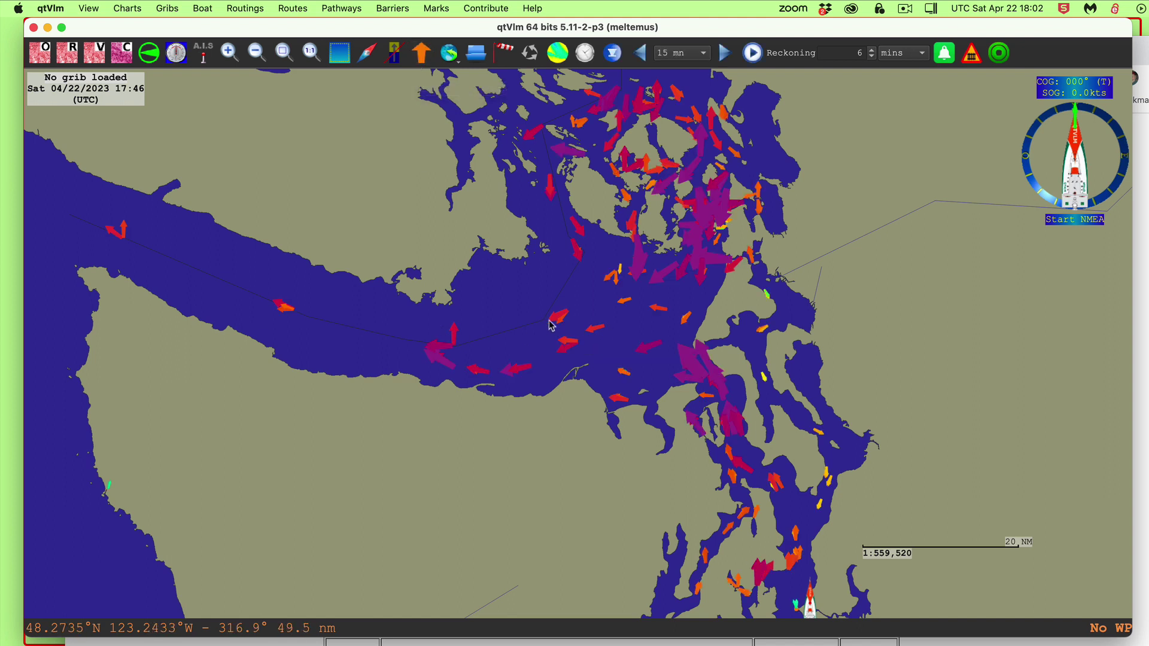
{"action": "left_click", "coordinate": [420, 54]}
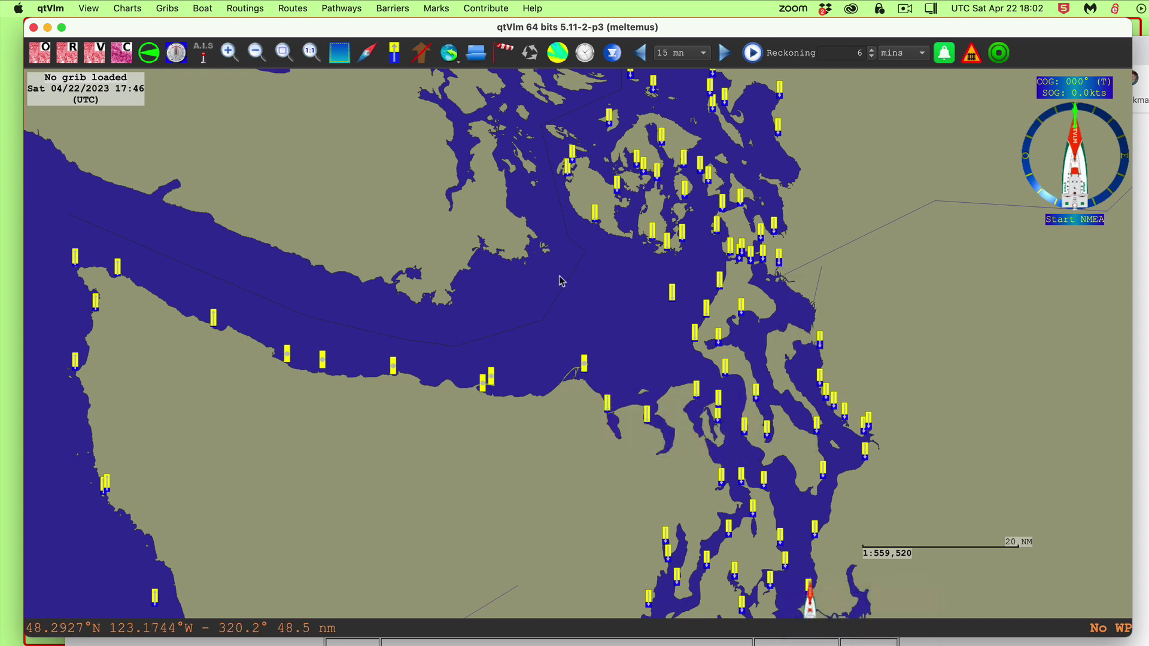
{"action": "right_click", "coordinate": [584, 373]}
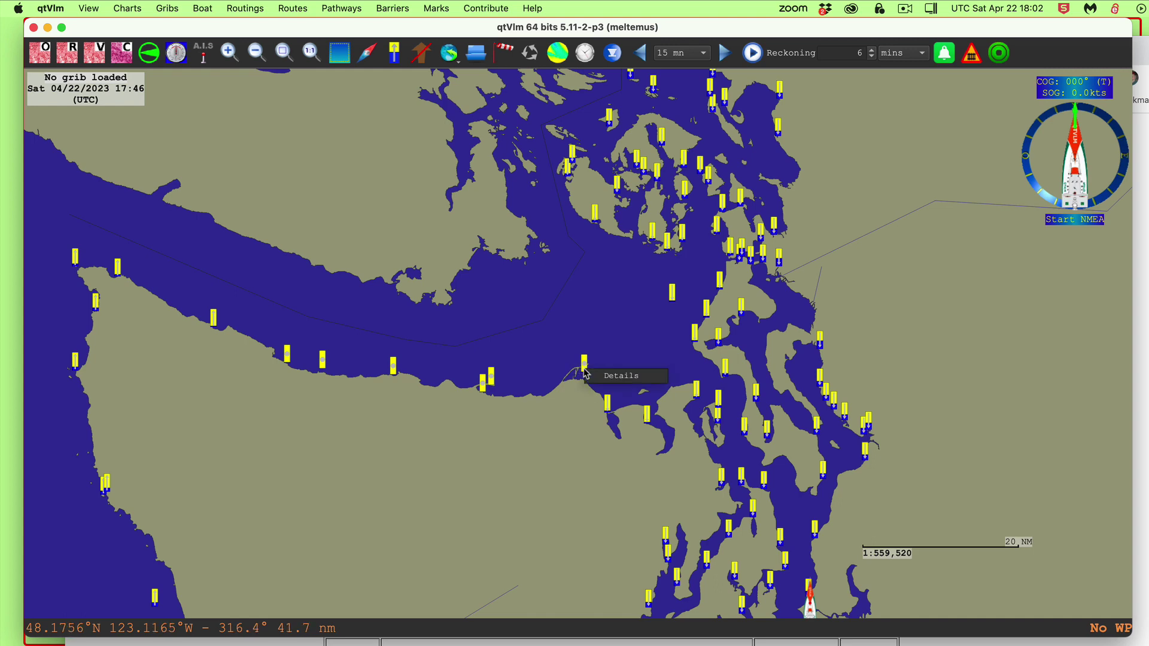
{"action": "left_click", "coordinate": [630, 383]}
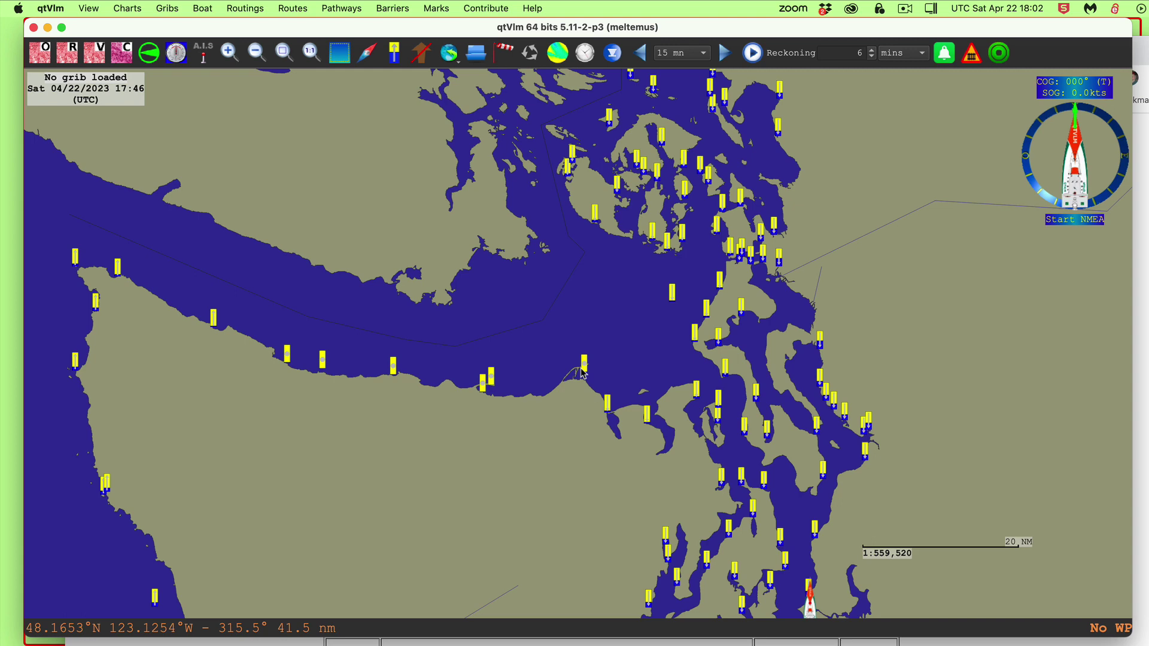
{"action": "mouse_move", "coordinate": [584, 362]}
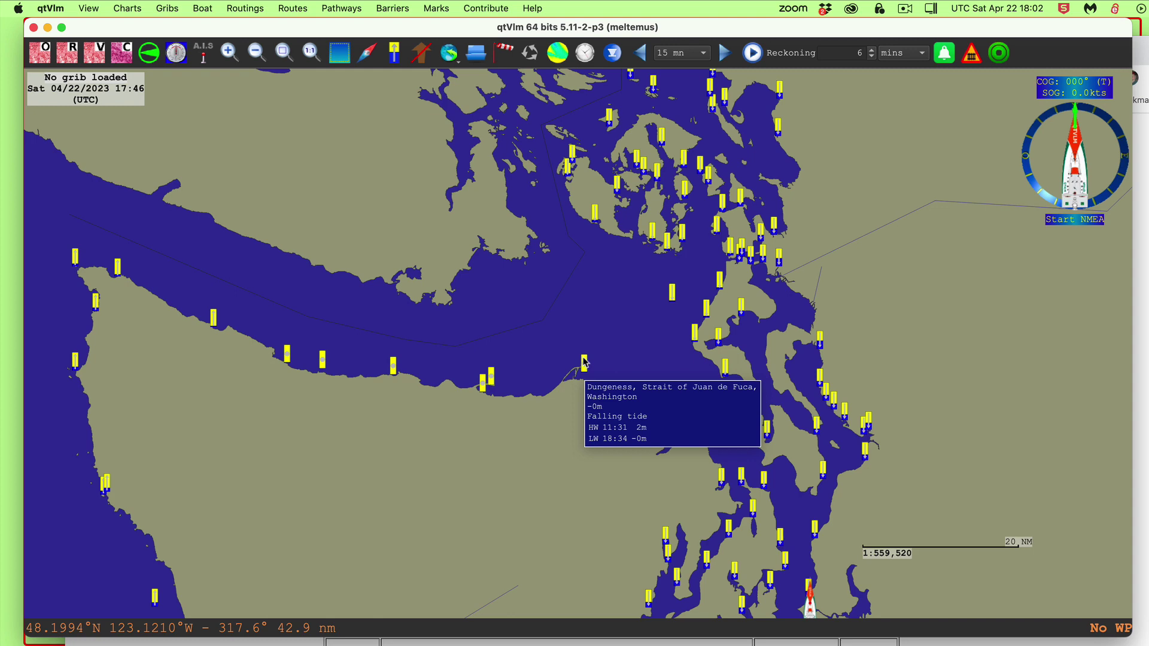
{"action": "right_click", "coordinate": [585, 363]}
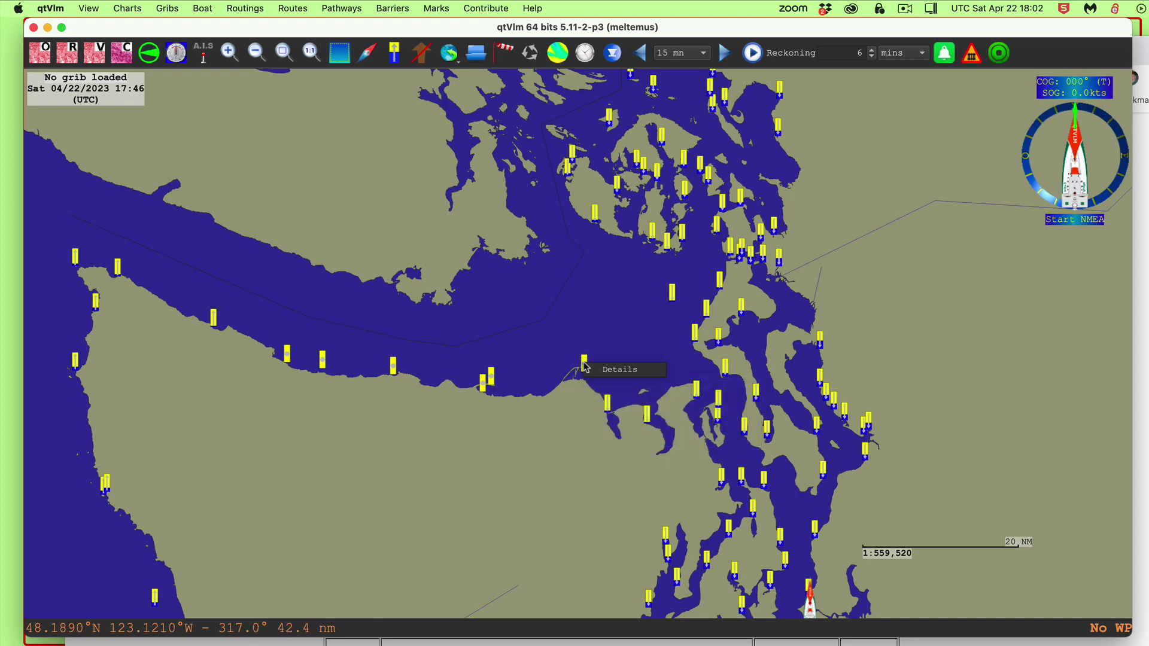
{"action": "left_click", "coordinate": [619, 369]}
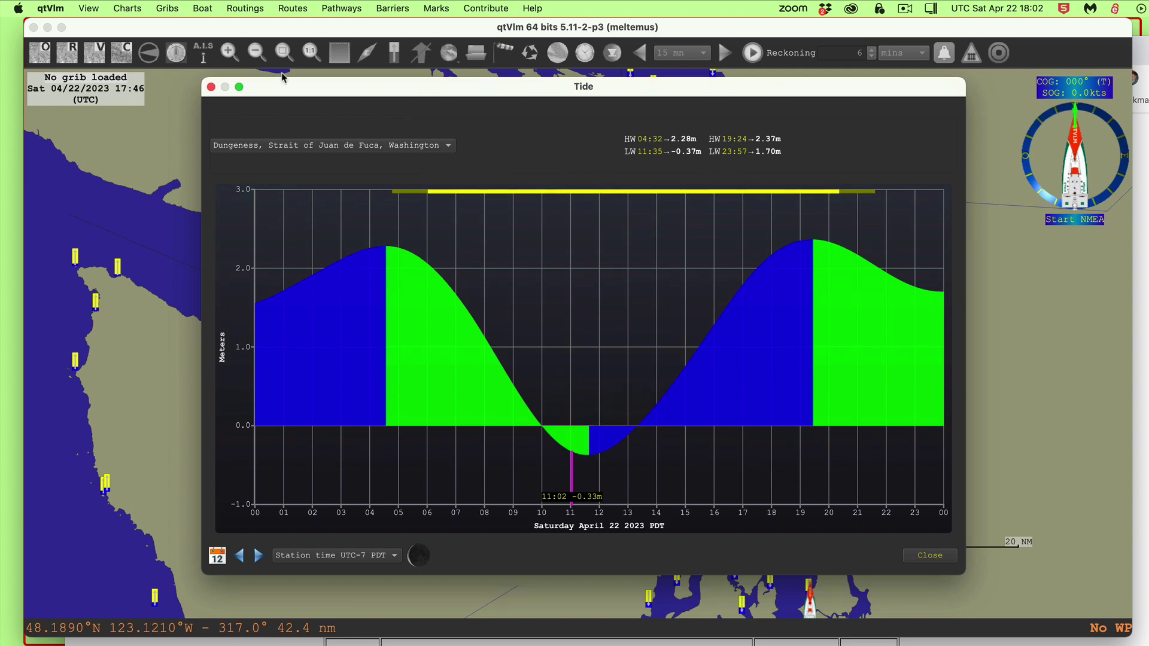
{"action": "left_click", "coordinate": [210, 87]}
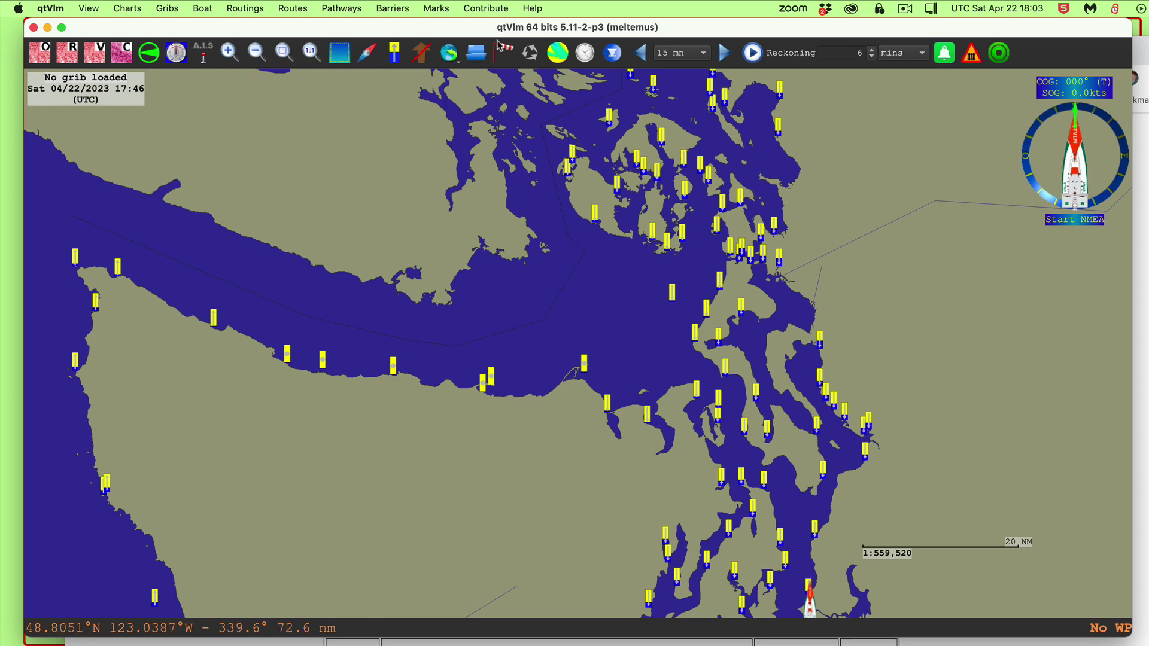
Step: Restore current arrows and enable Currents and Tides labels under Harmonics and Weather Stations settings
{"action": "left_click", "coordinate": [395, 54]}
{"action": "left_click", "coordinate": [422, 52]}
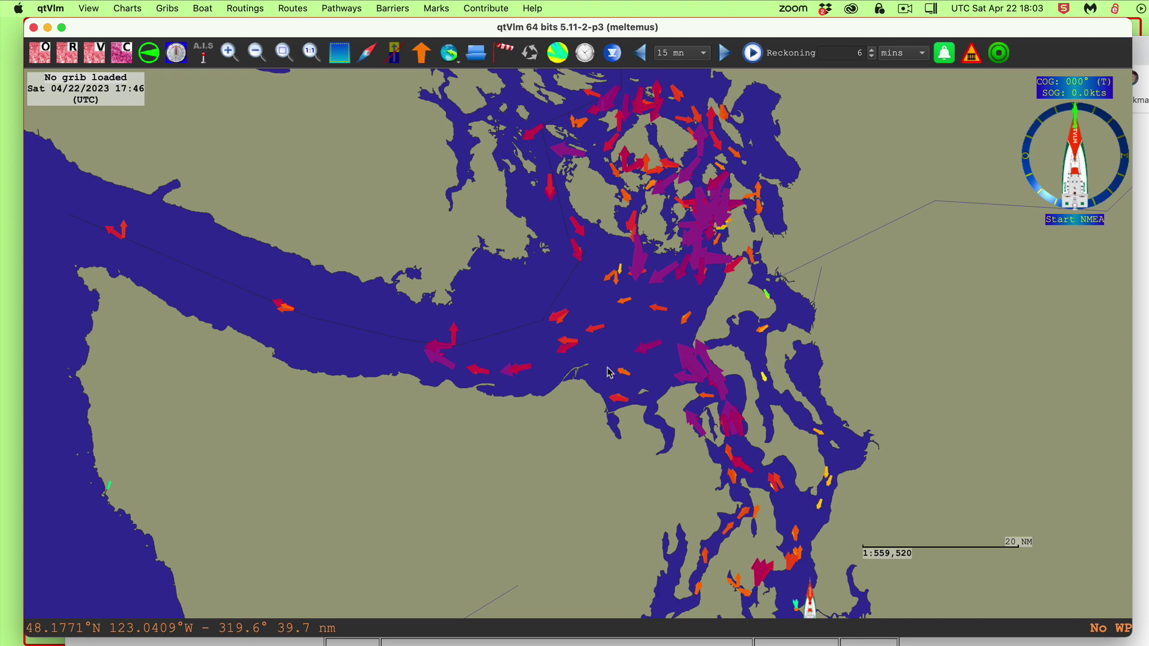
{"action": "key", "text": "super+comma"}
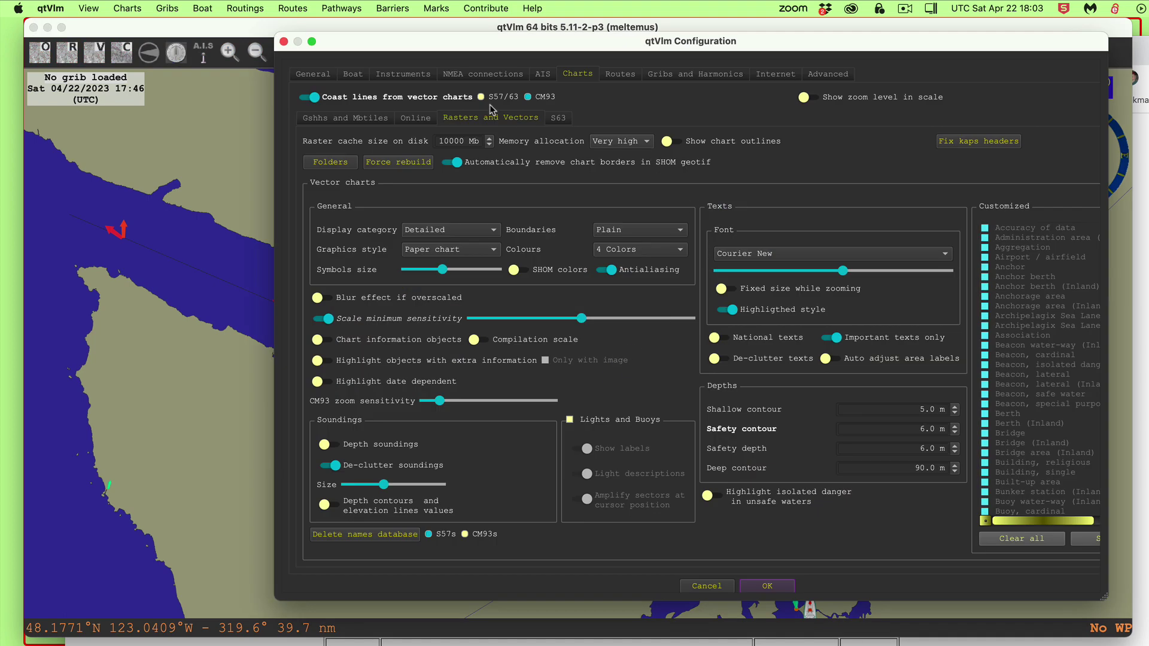
{"action": "left_click", "coordinate": [706, 75]}
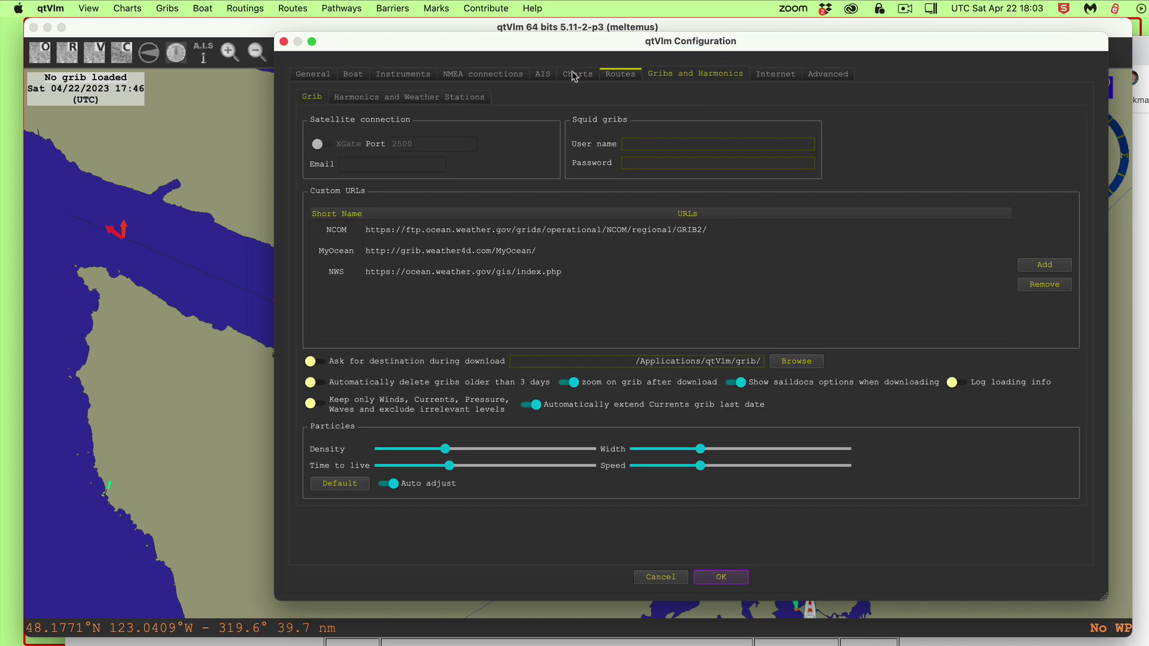
{"action": "left_click", "coordinate": [426, 97]}
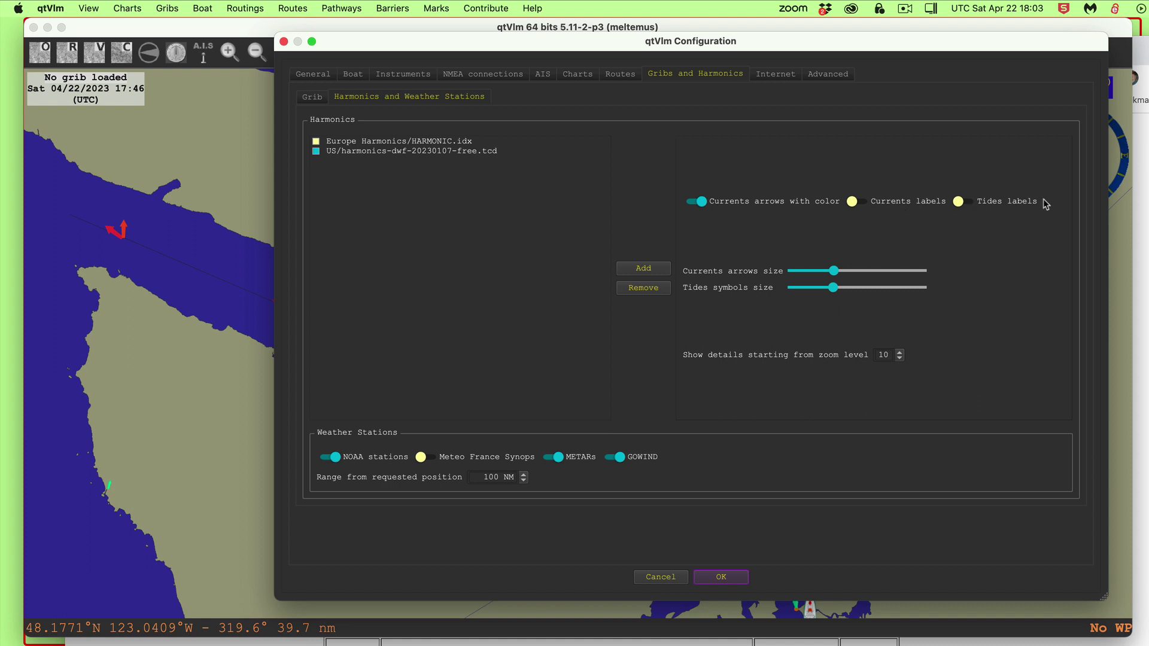
{"action": "left_click", "coordinate": [903, 203]}
{"action": "left_click", "coordinate": [1008, 204]}
Step: Apply the label settings, then reopen qtVlm's Configuration on the Charts tab
{"action": "left_click", "coordinate": [736, 579]}
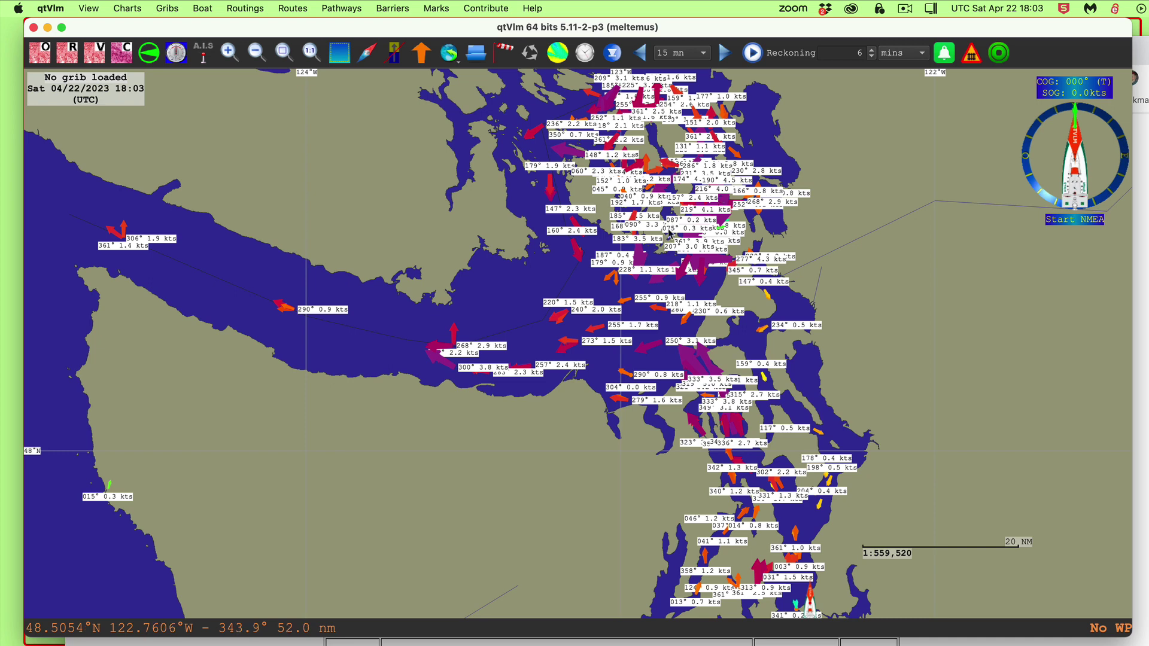
{"action": "mouse_move", "coordinate": [580, 267]}
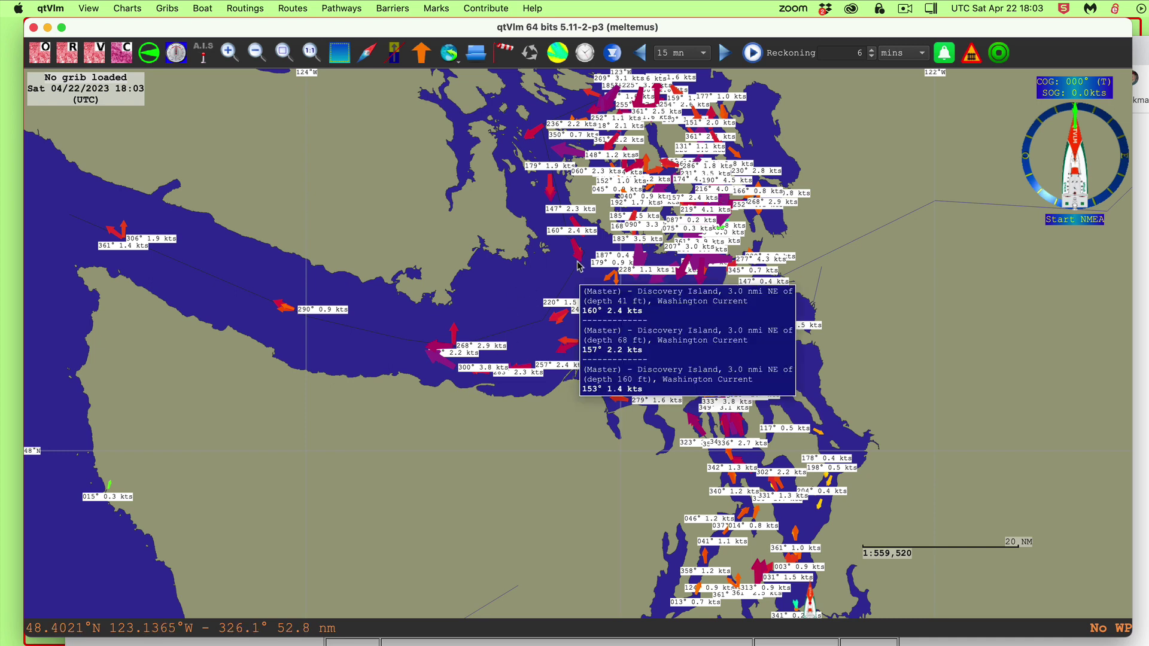
{"action": "key", "text": "super+comma"}
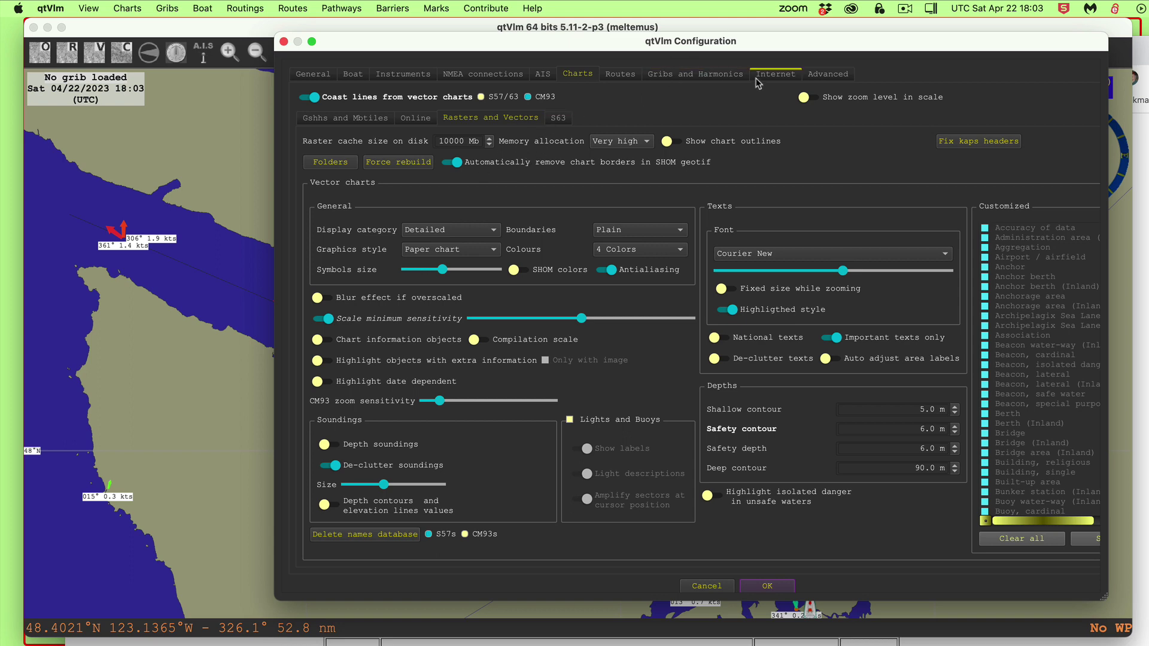
Step: Turn off Currents and Tides labels under Harmonics and Weather Stations and apply
{"action": "left_click", "coordinate": [709, 74]}
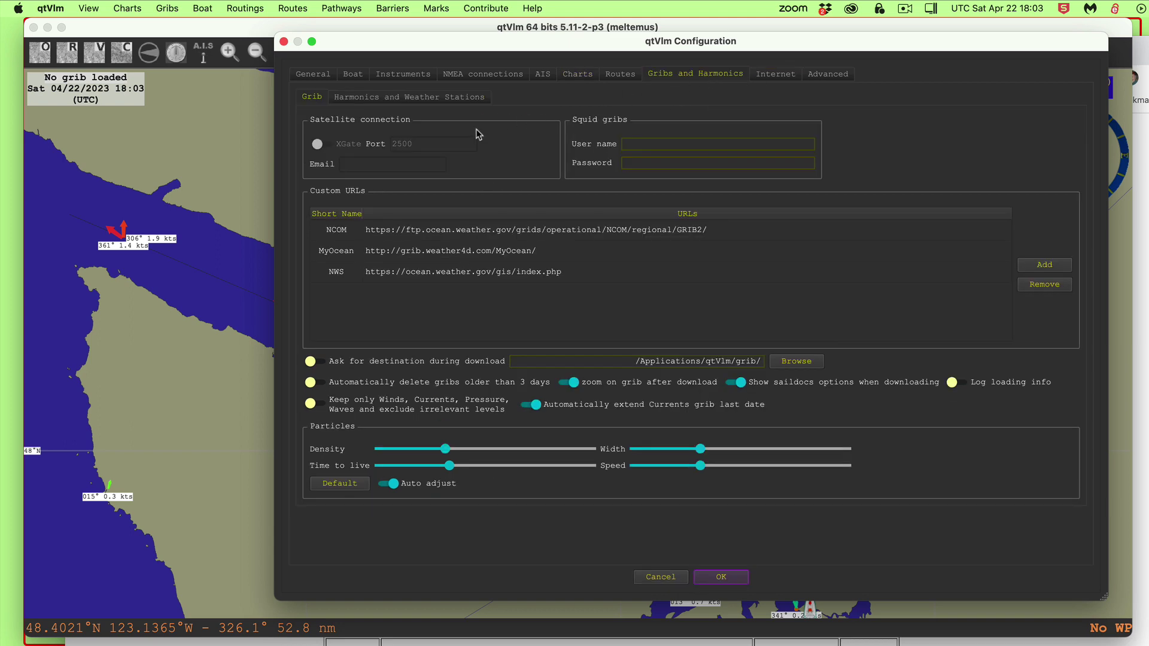
{"action": "left_click", "coordinate": [424, 98]}
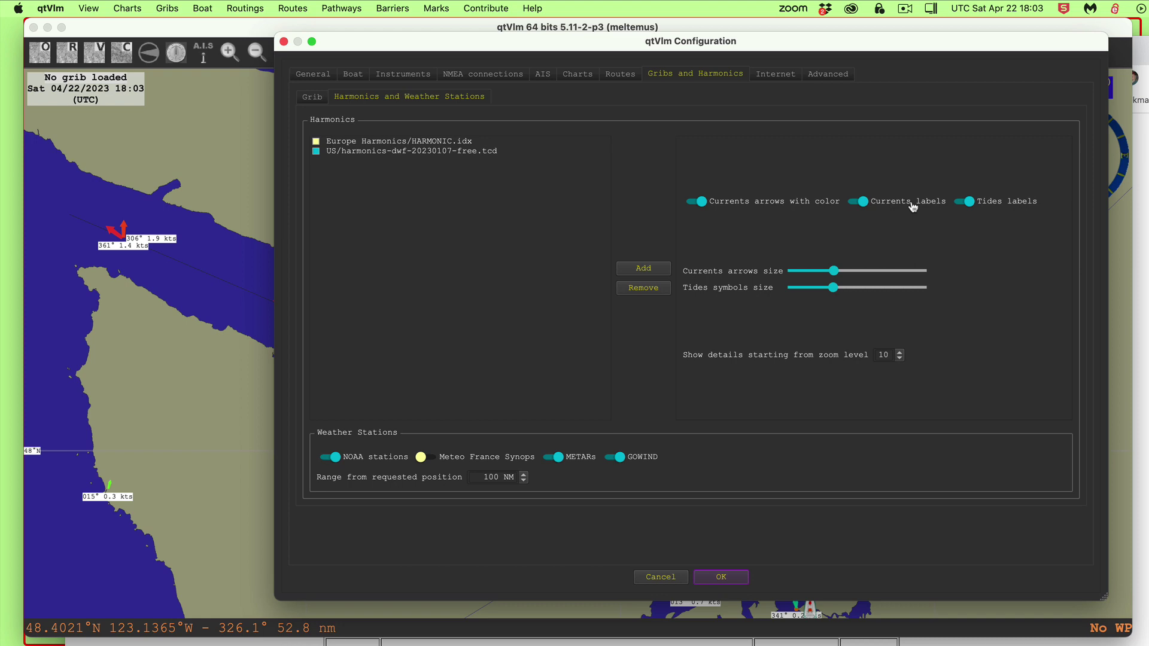
{"action": "left_click", "coordinate": [969, 202]}
{"action": "left_click", "coordinate": [969, 204]}
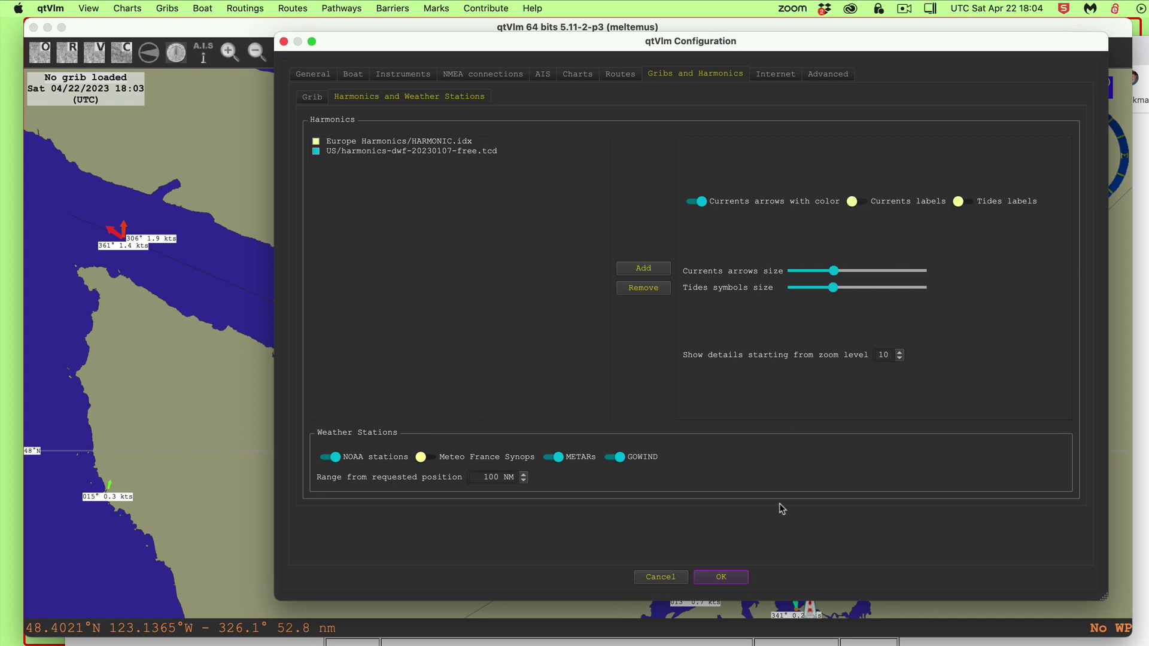
{"action": "left_click", "coordinate": [732, 578]}
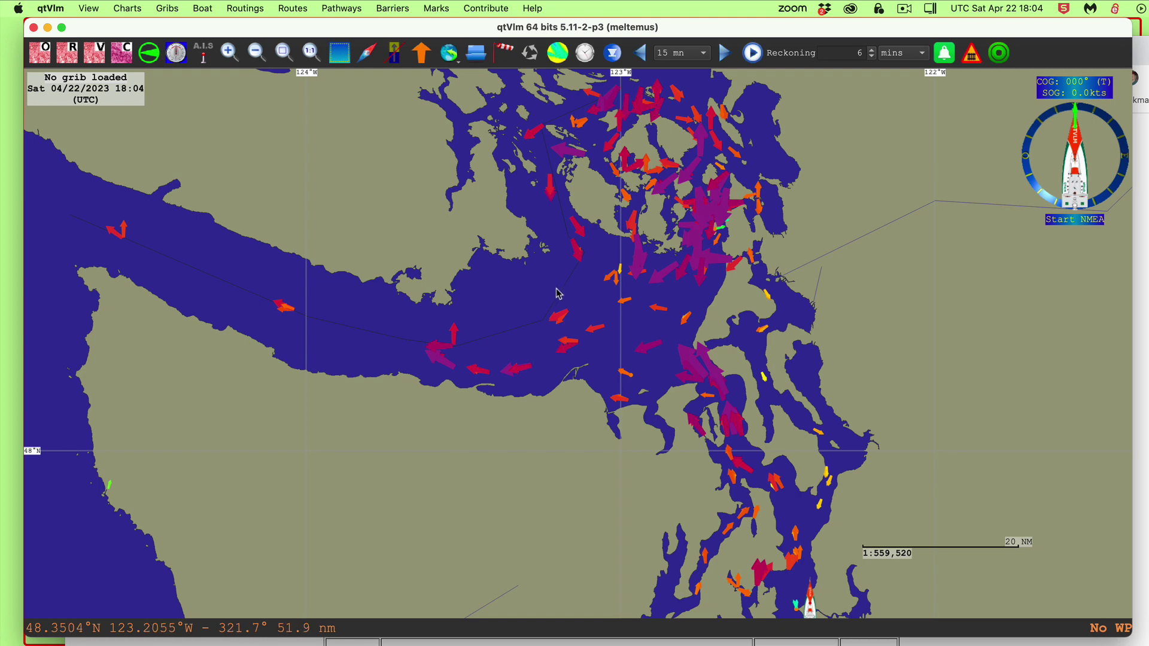
Step: Read the current arrow values, then bring Chrome's qtVlm Tutorial Video Index forward
{"action": "mouse_move", "coordinate": [561, 322]}
{"action": "mouse_move", "coordinate": [558, 321]}
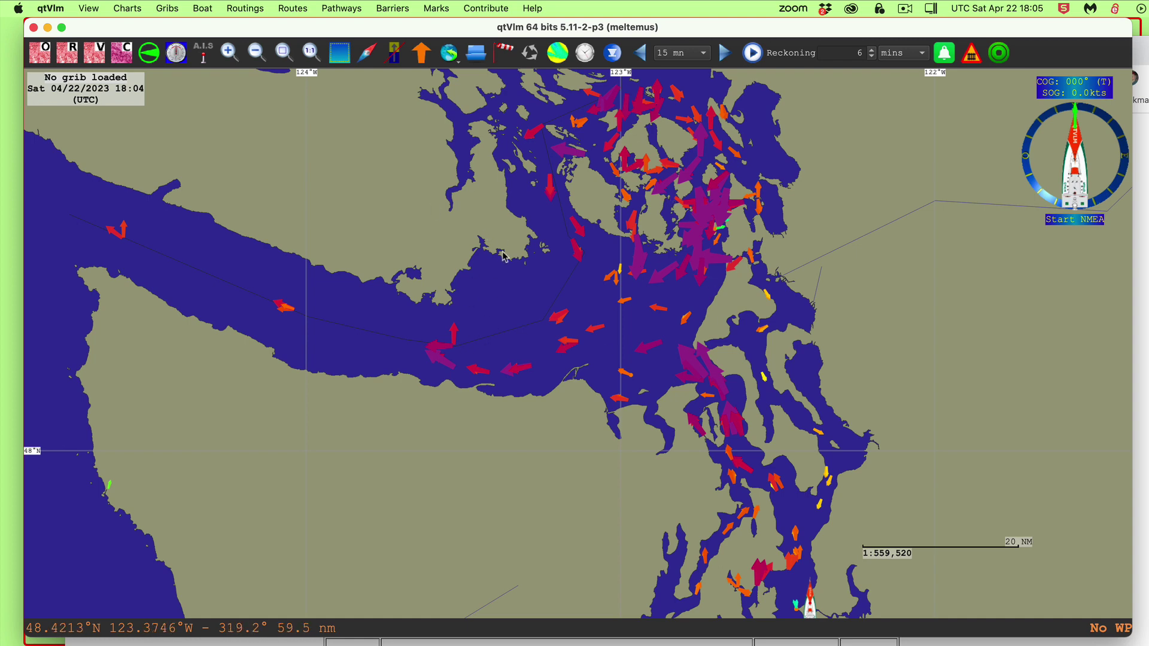
{"action": "key", "text": "super+Tab"}
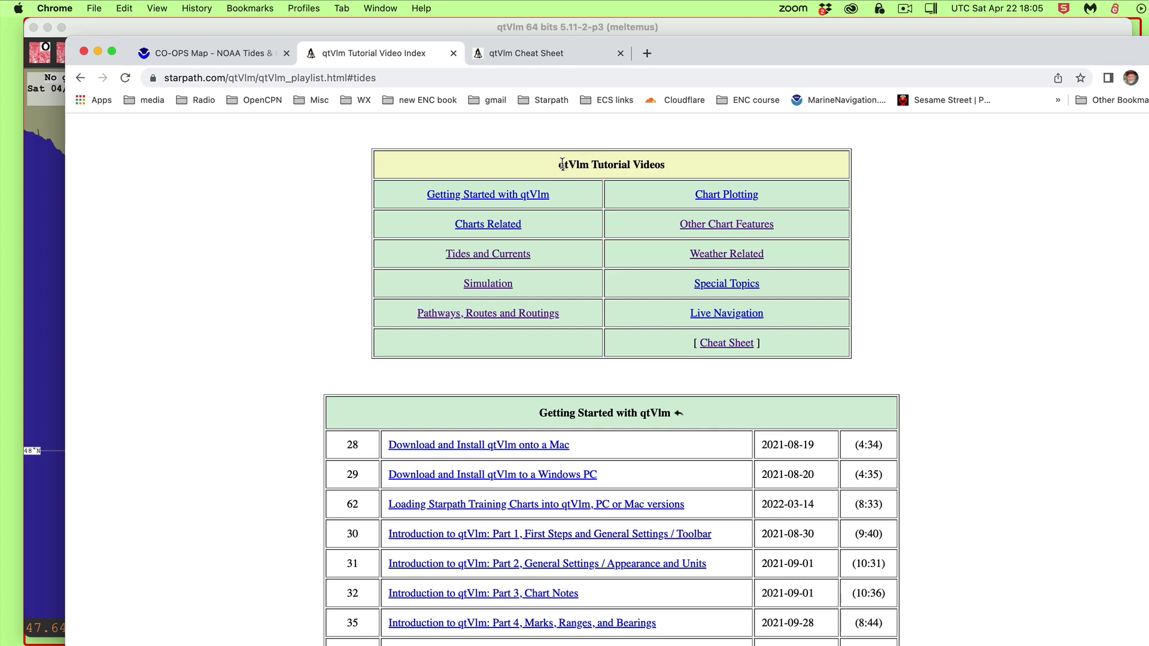
Step: Jump to the Tides and Currents tutorials, then move Chrome aside to reveal qtVlm's chart
{"action": "scroll", "coordinate": [986, 338], "scroll_direction": "down", "scroll_amount": 3}
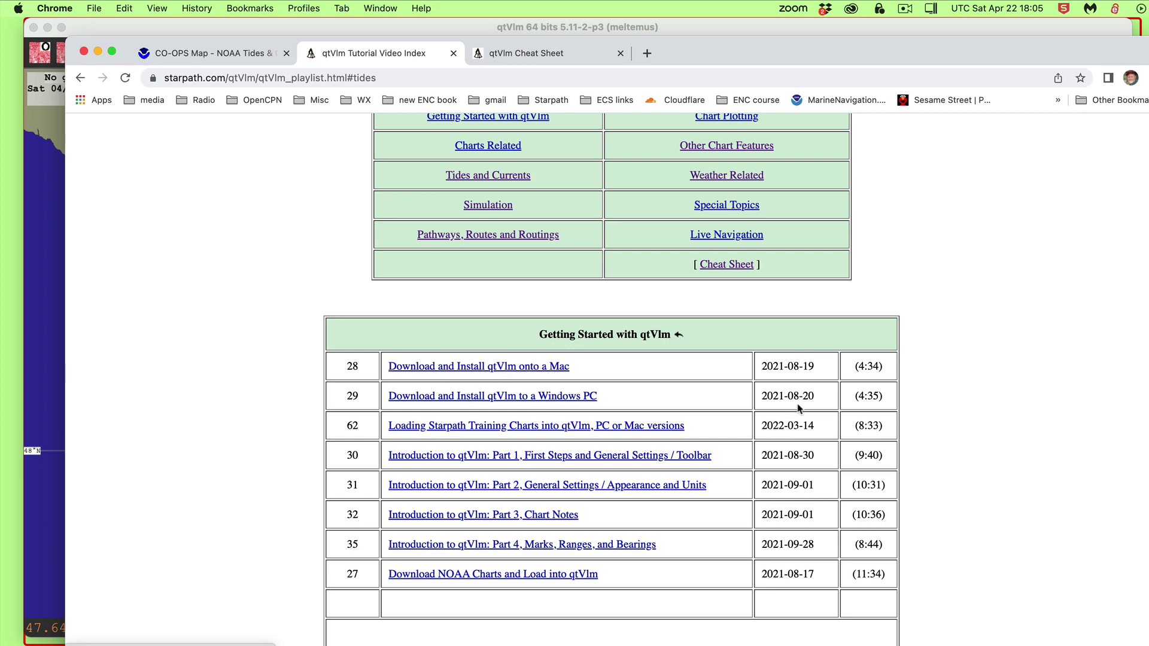
{"action": "scroll", "coordinate": [798, 407], "scroll_direction": "up", "scroll_amount": 3}
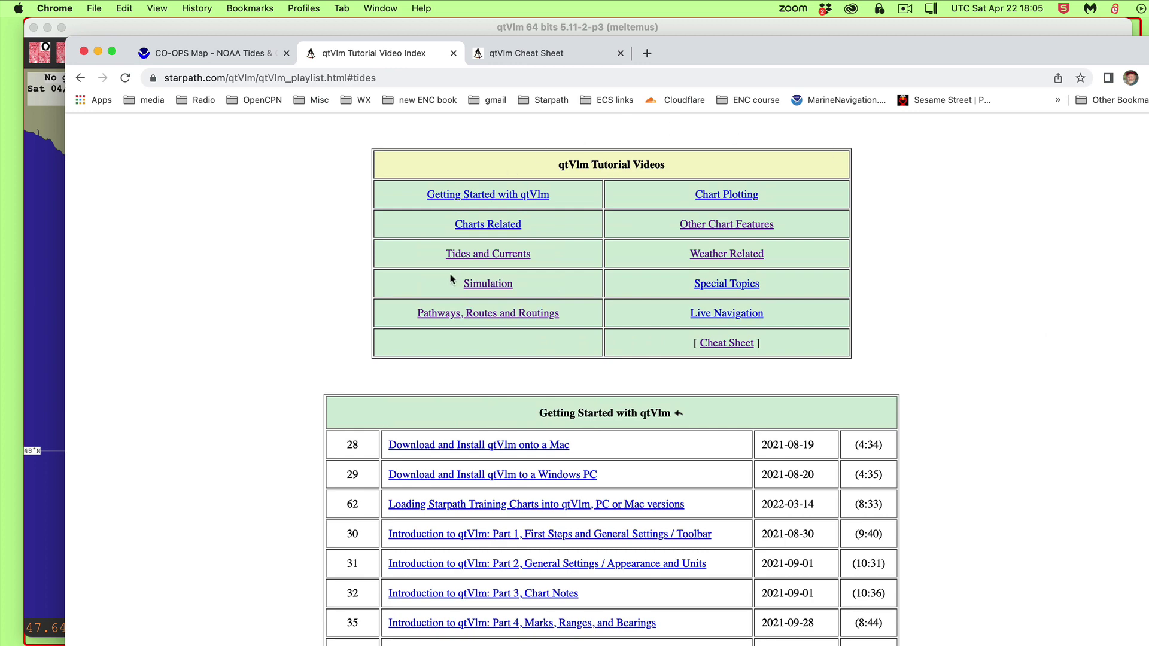
{"action": "left_click", "coordinate": [489, 256]}
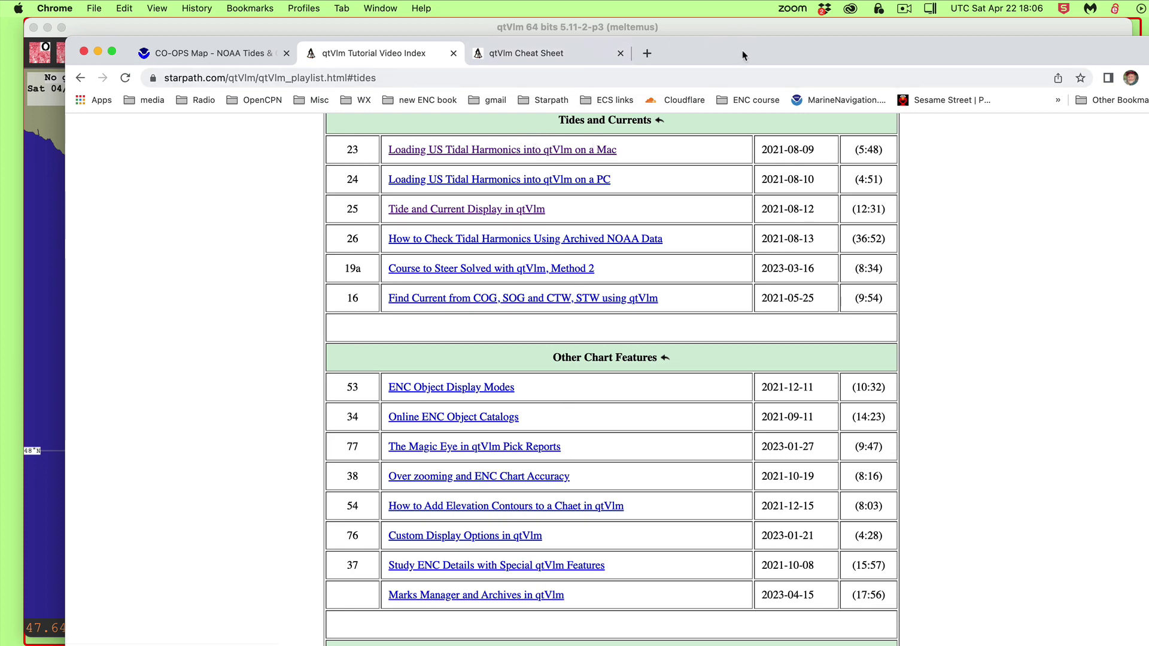
{"action": "left_click_drag", "start_coordinate": [742, 57], "coordinate": [742, 645]}
{"action": "left_click", "coordinate": [513, 616]}
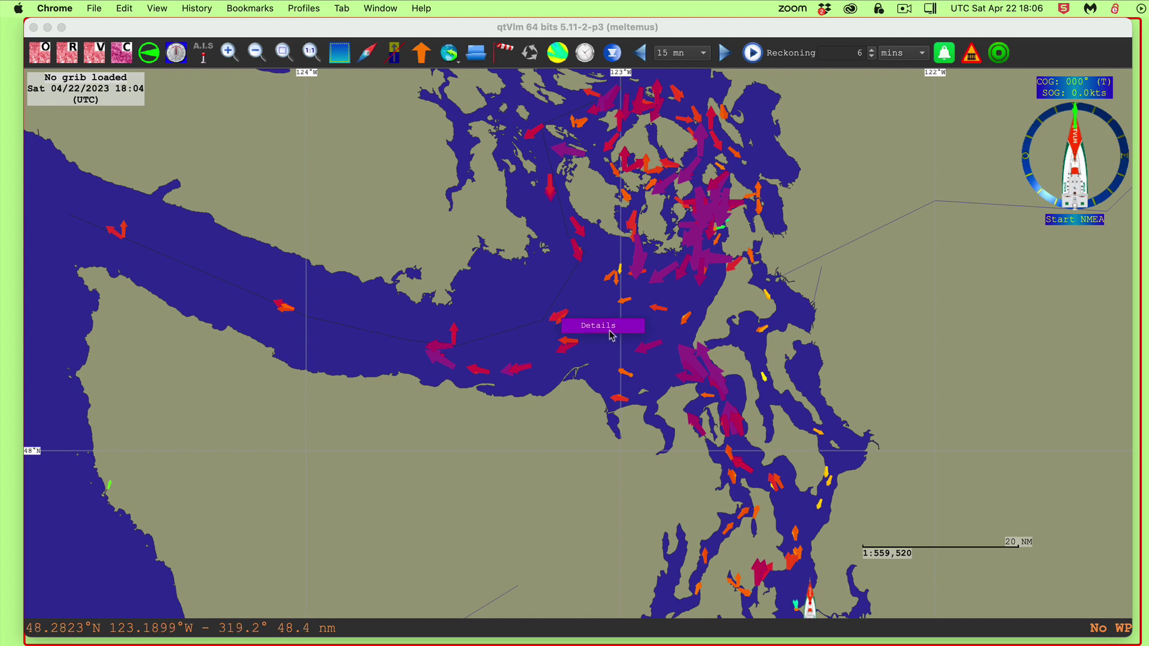
Step: Open the Discovery Island current graph, then move and shrink its window to uncover the chart
{"action": "left_click", "coordinate": [607, 331]}
{"action": "left_click_drag", "start_coordinate": [680, 92], "coordinate": [683, 83]}
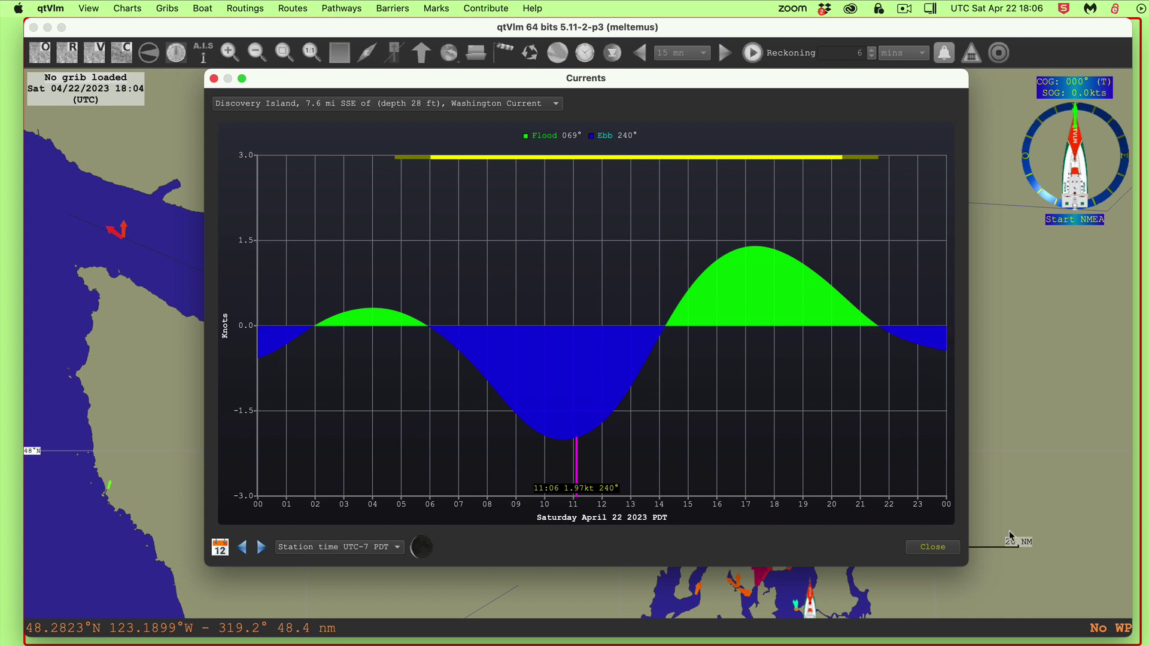
{"action": "left_click_drag", "start_coordinate": [965, 564], "coordinate": [990, 574]}
{"action": "mouse_move", "coordinate": [570, 469]}
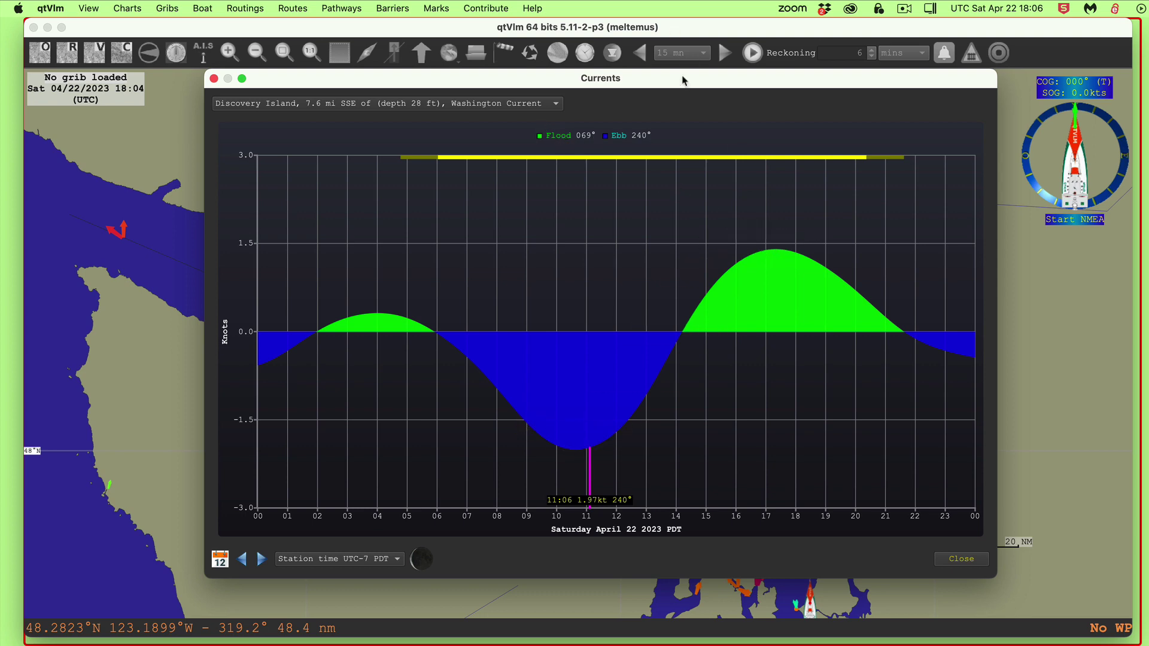
{"action": "left_click_drag", "start_coordinate": [683, 77], "coordinate": [732, 69]}
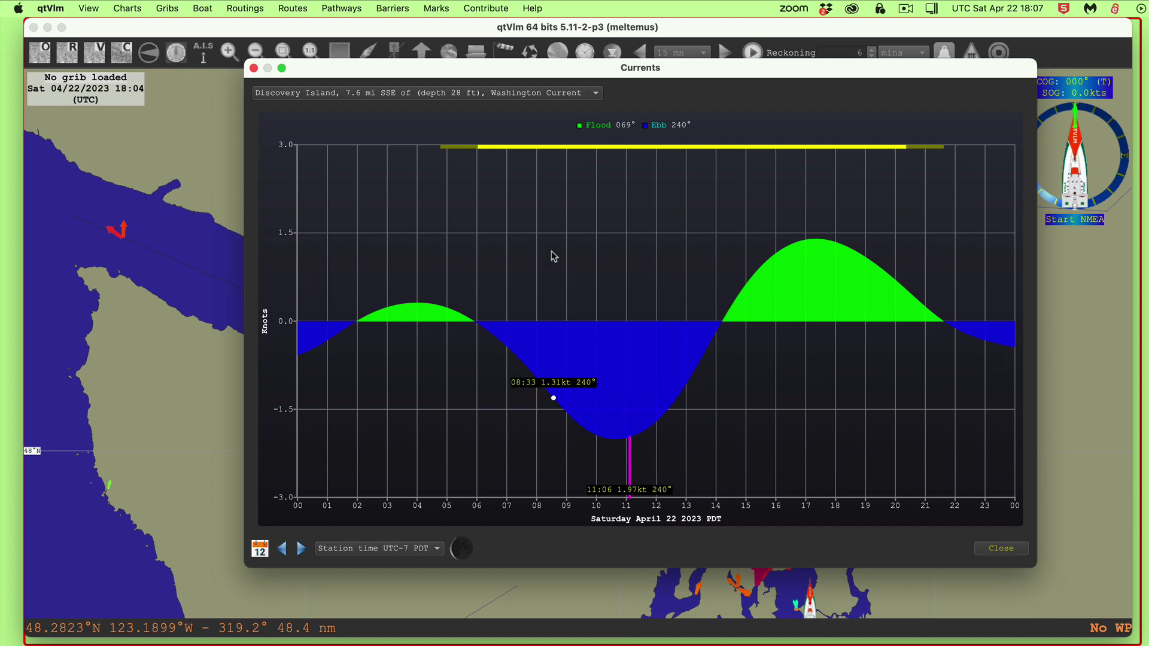
Step: Compare the 120 ft and 244 ft station depths, then return the graph to 28 ft
{"action": "left_click", "coordinate": [534, 94]}
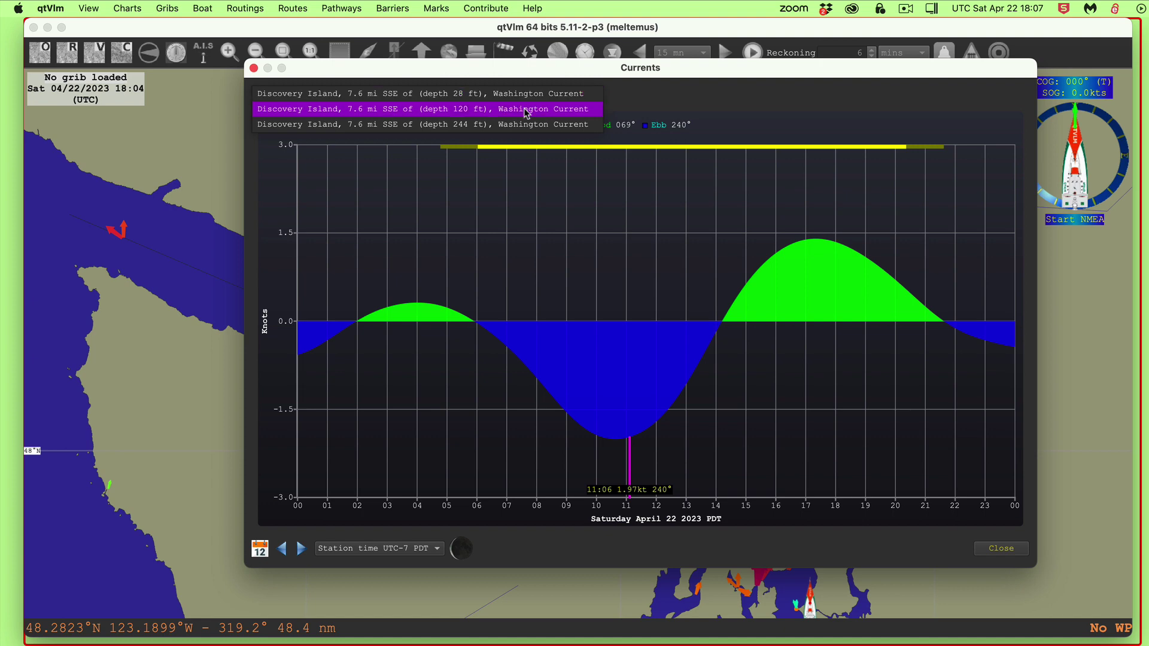
{"action": "left_click", "coordinate": [524, 110]}
{"action": "left_click", "coordinate": [535, 100]}
{"action": "left_click", "coordinate": [532, 110]}
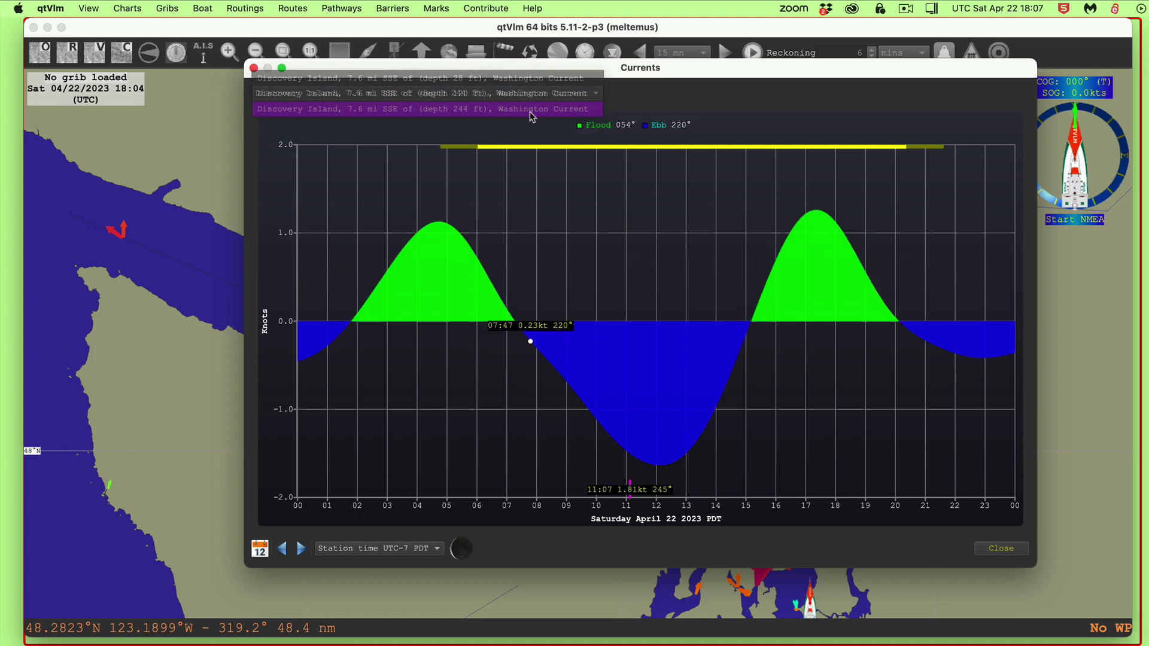
{"action": "left_click", "coordinate": [530, 97]}
{"action": "left_click", "coordinate": [528, 64]}
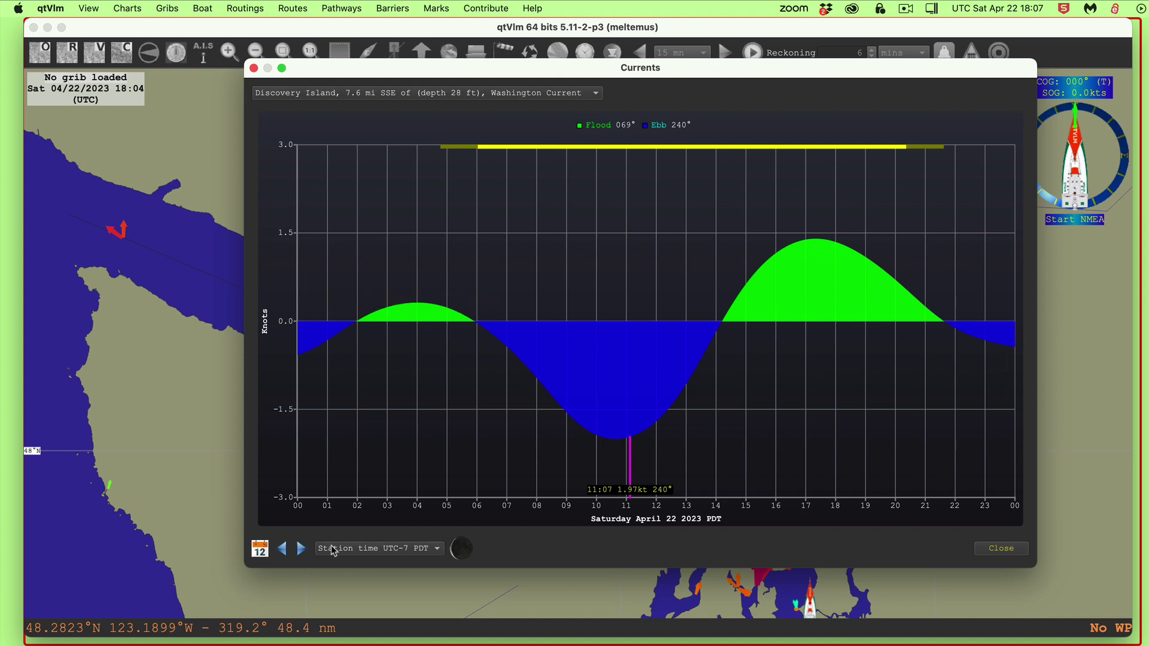
Step: Set the Discovery Island current graph date to Wednesday, August 9, 2023
{"action": "left_click", "coordinate": [252, 550]}
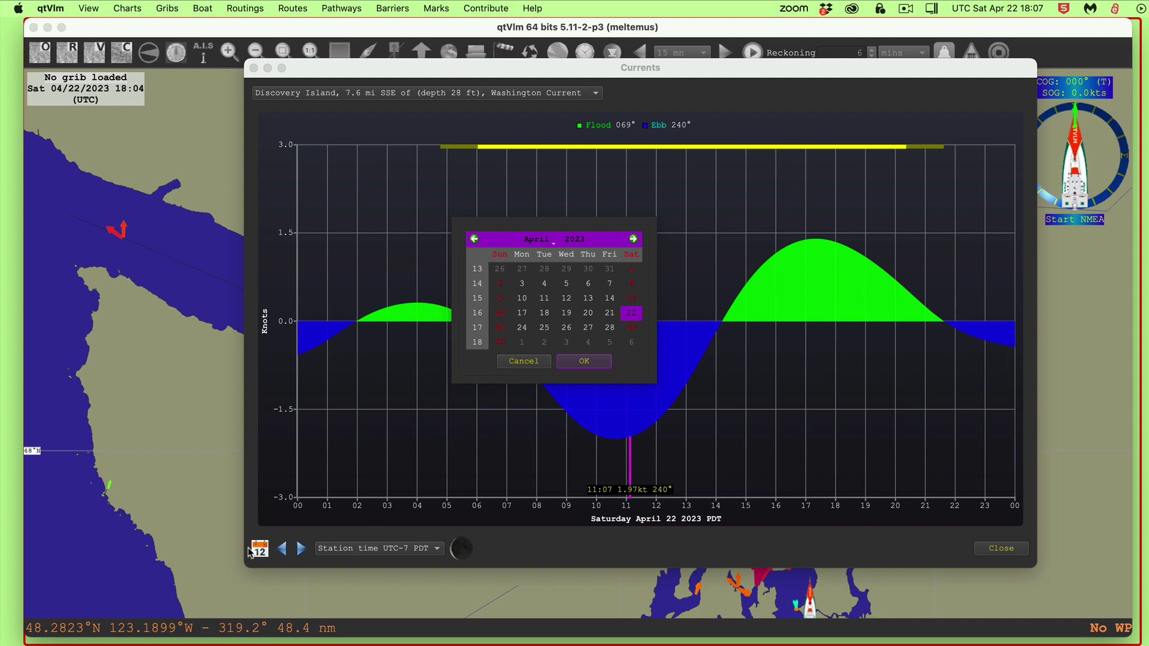
{"action": "left_click", "coordinate": [548, 242]}
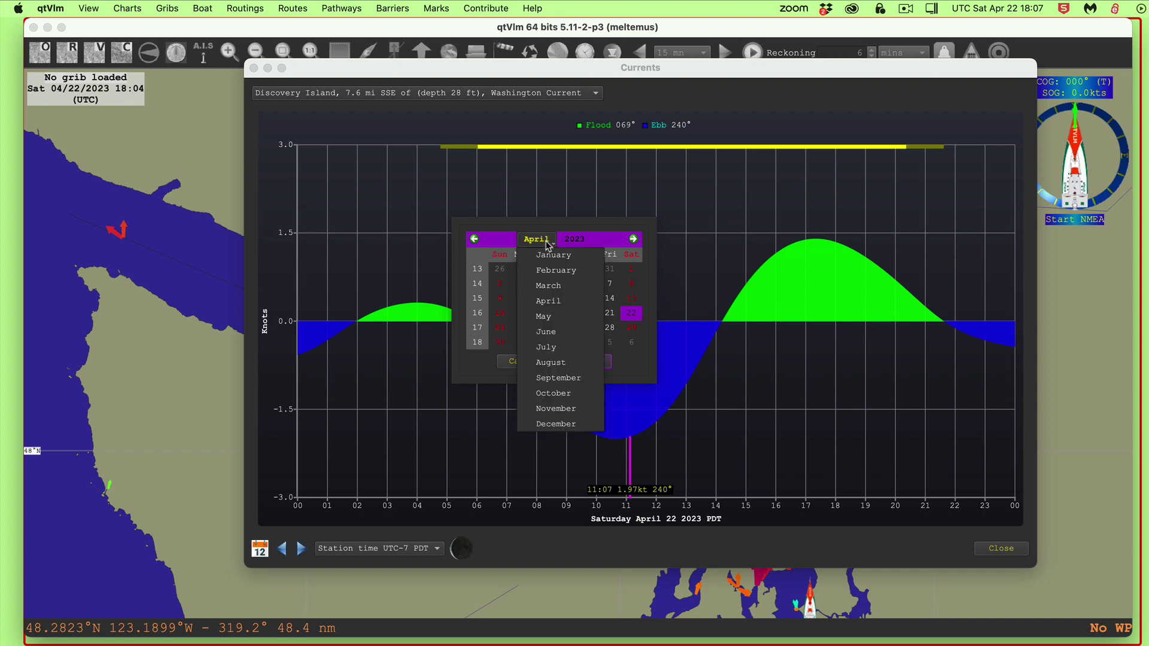
{"action": "left_click", "coordinate": [560, 362]}
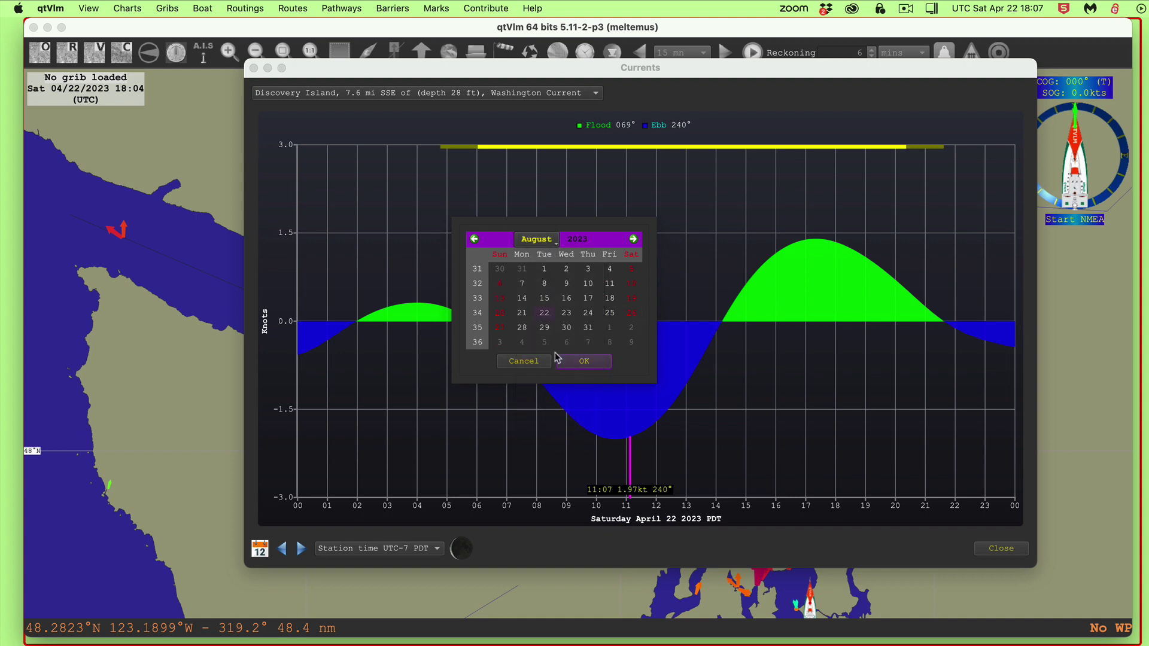
{"action": "left_click", "coordinate": [569, 287]}
{"action": "left_click", "coordinate": [583, 362]}
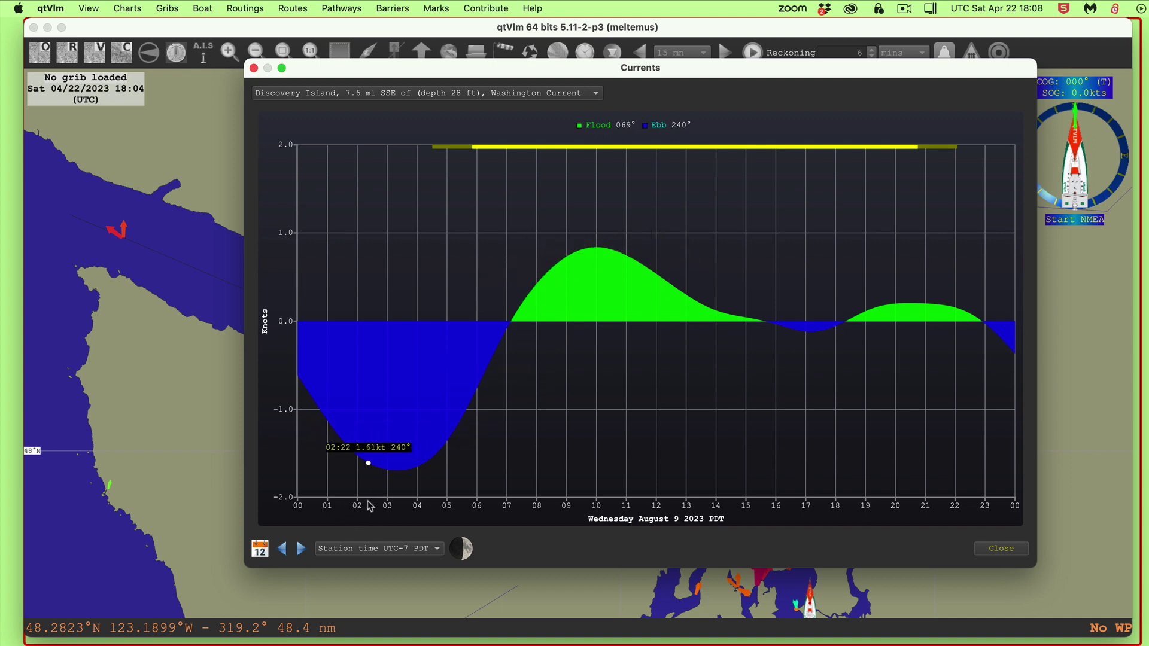
Step: Show the graph times in UTC, then switch them to local PDT time
{"action": "left_click", "coordinate": [369, 557]}
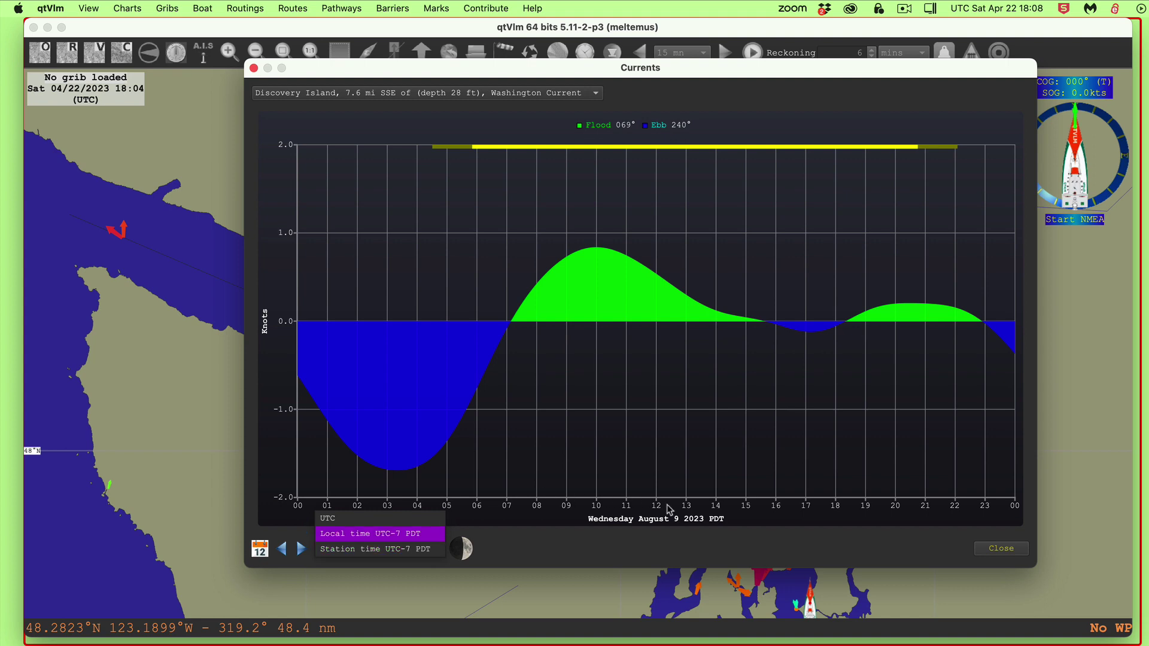
{"action": "left_click", "coordinate": [369, 549]}
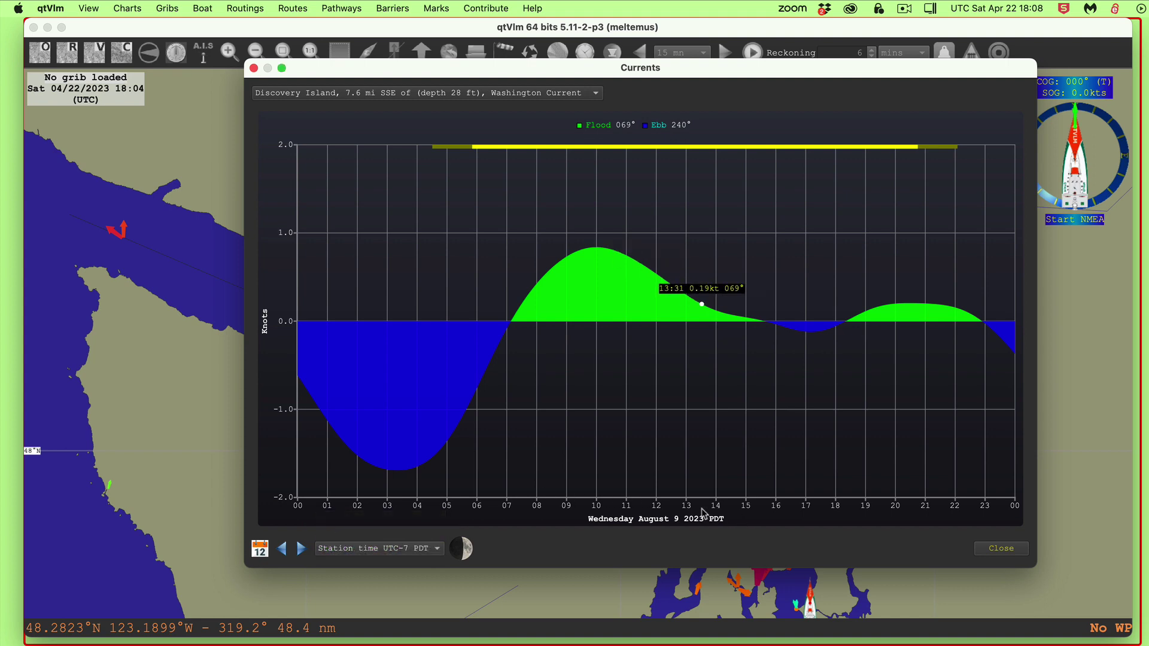
{"action": "left_click", "coordinate": [424, 549]}
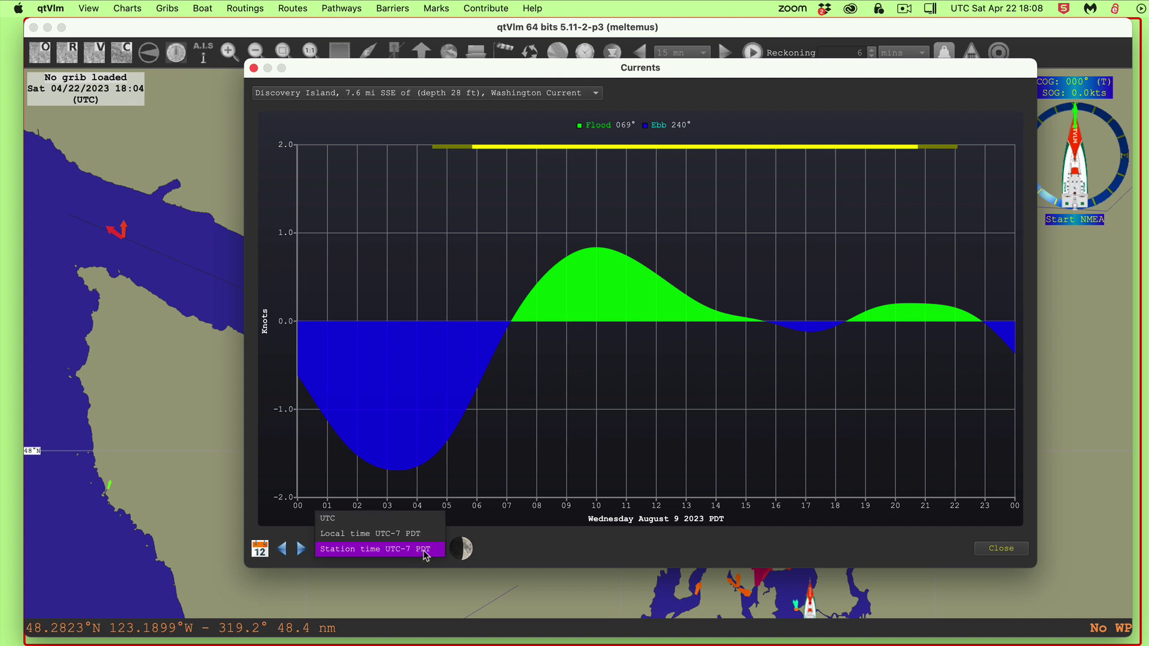
{"action": "left_click", "coordinate": [329, 520]}
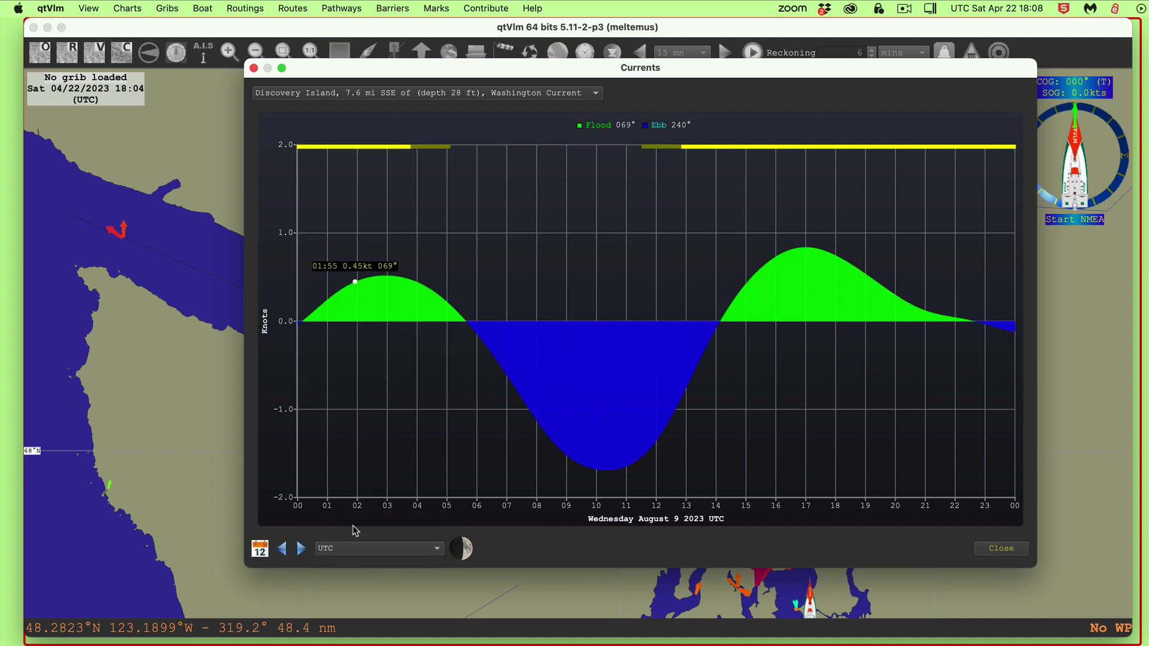
{"action": "left_click", "coordinate": [357, 548]}
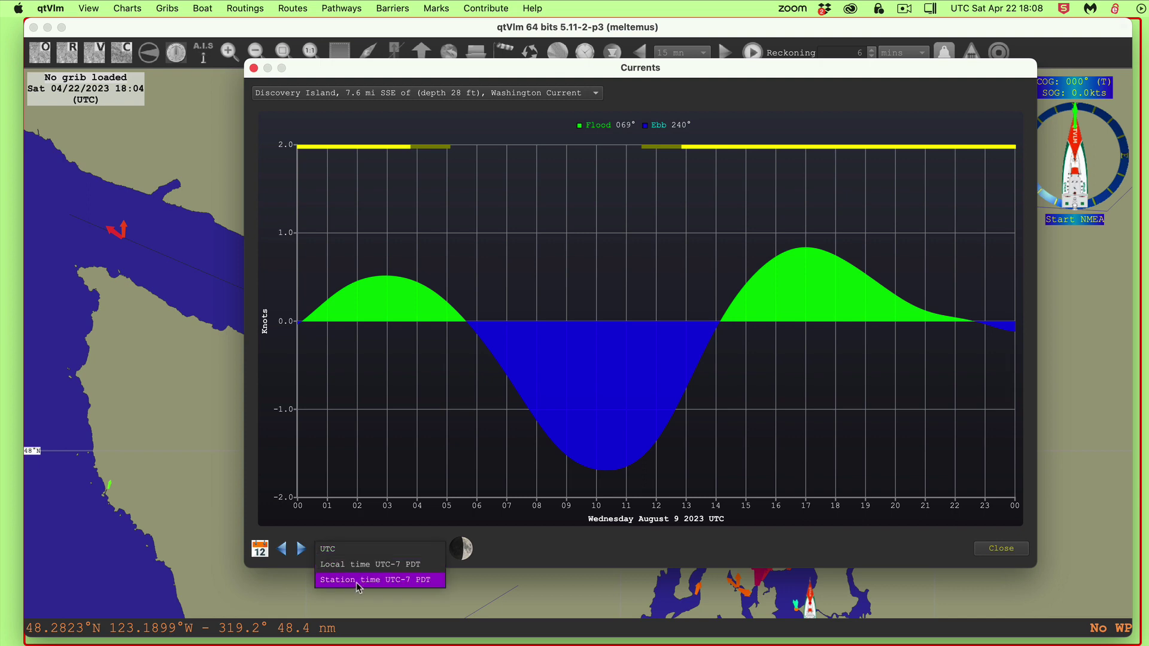
{"action": "left_click", "coordinate": [365, 565]}
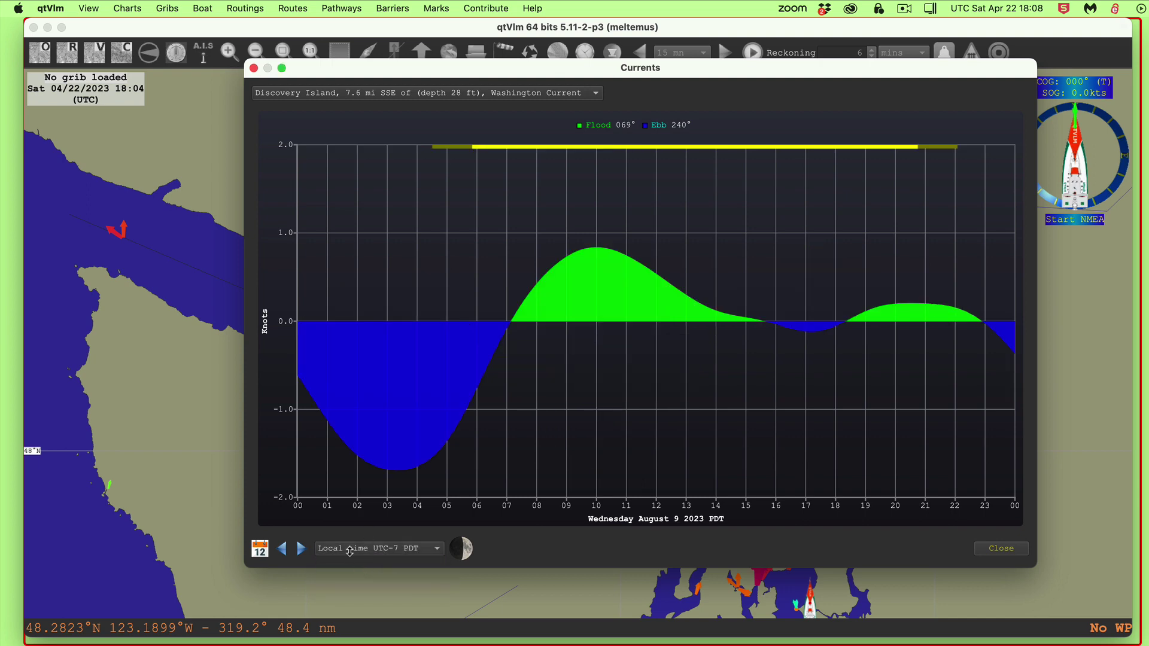
Step: Close the Discovery Island currents graph, leaving the time zone unchanged
{"action": "left_click", "coordinate": [350, 550]}
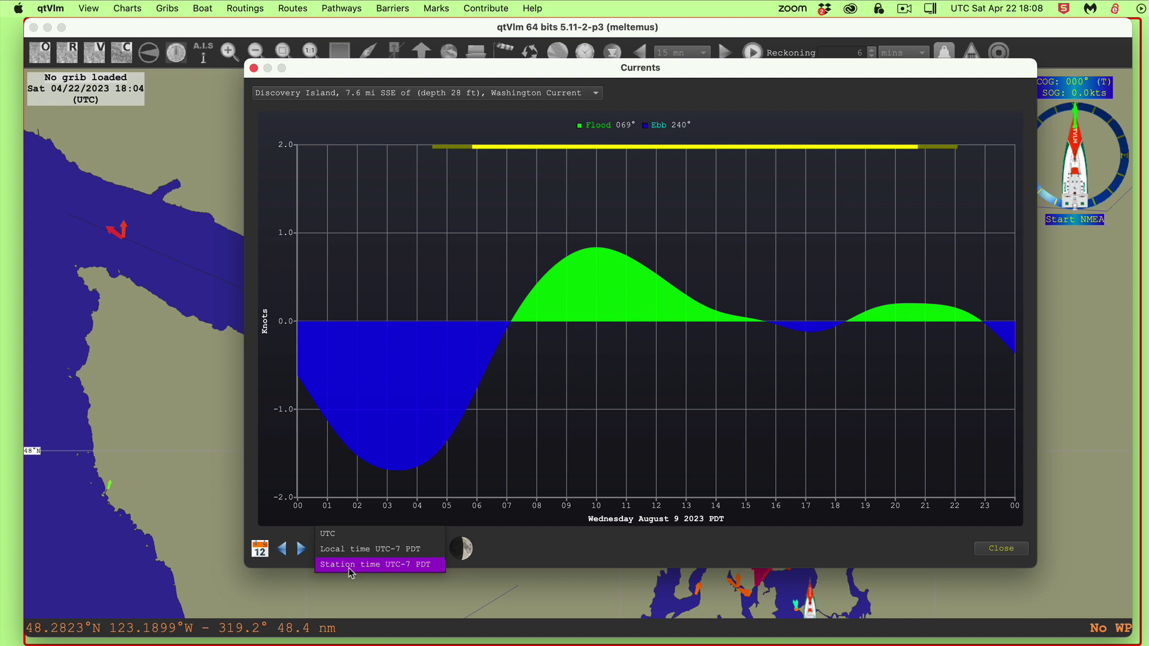
{"action": "left_click", "coordinate": [488, 454]}
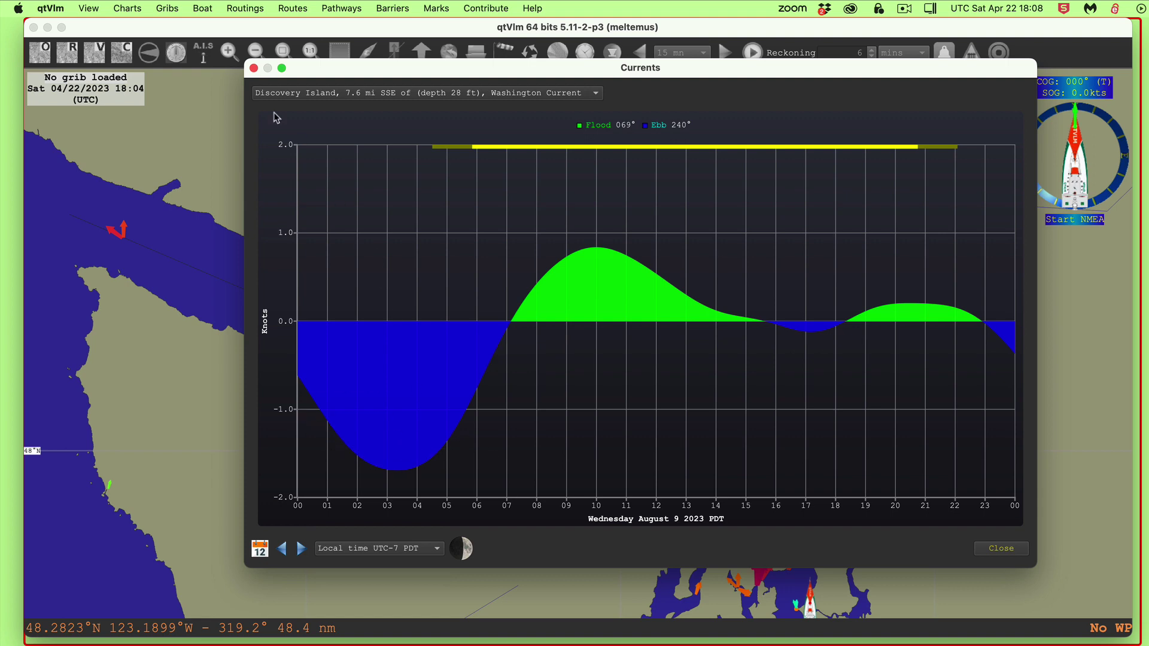
{"action": "left_click", "coordinate": [254, 68]}
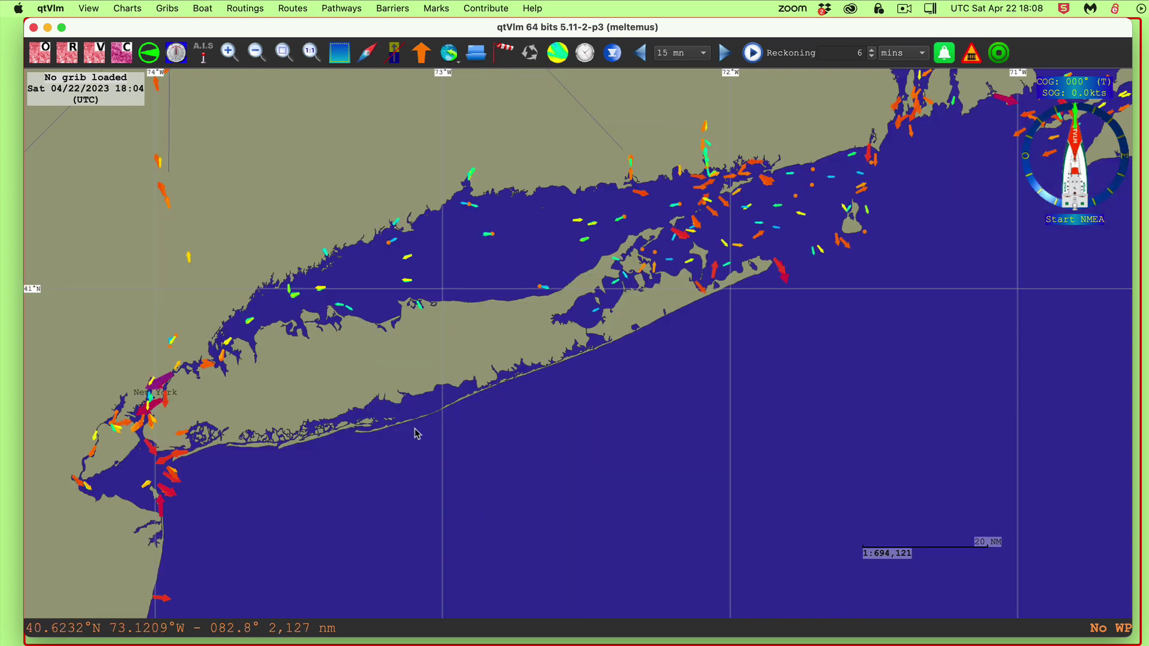
Step: Pan to Long Island Sound and open the Crane Neck Point current graph in local time
{"action": "left_click_drag", "start_coordinate": [418, 431], "coordinate": [510, 464]}
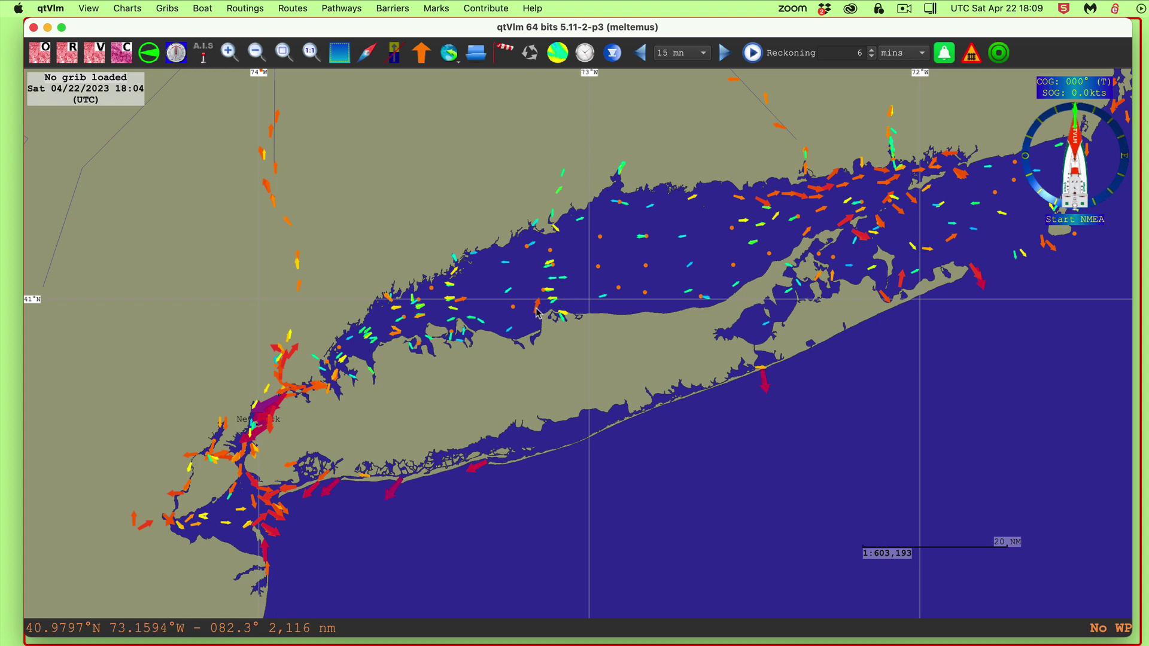
{"action": "left_click", "coordinate": [559, 310]}
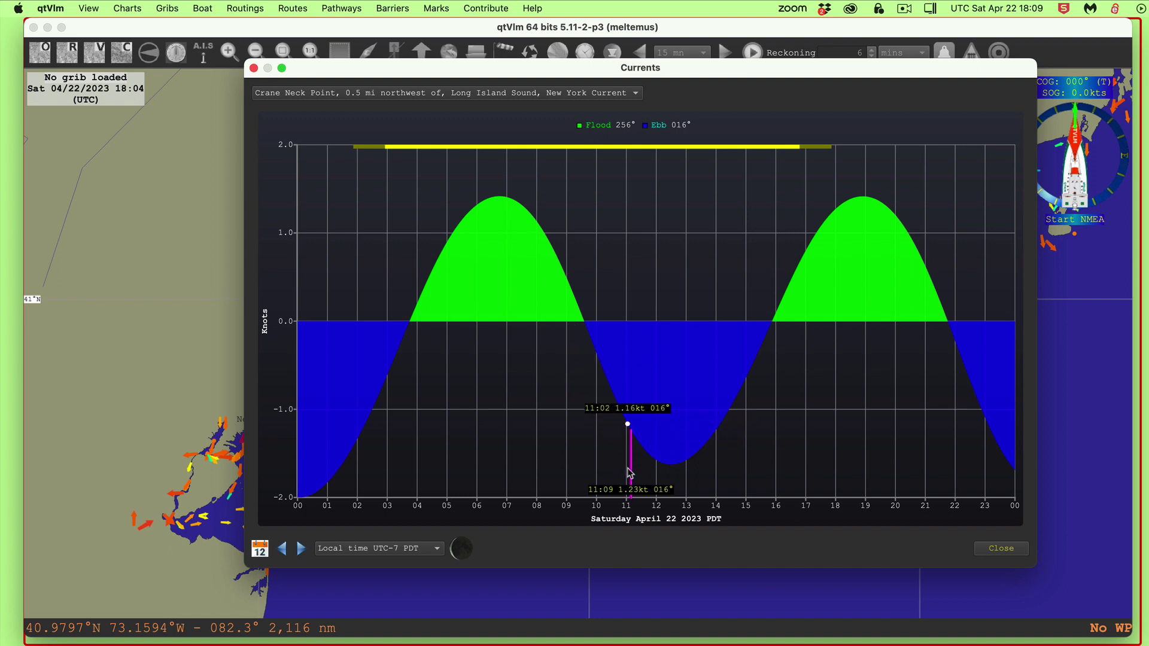
{"action": "left_click", "coordinate": [390, 548]}
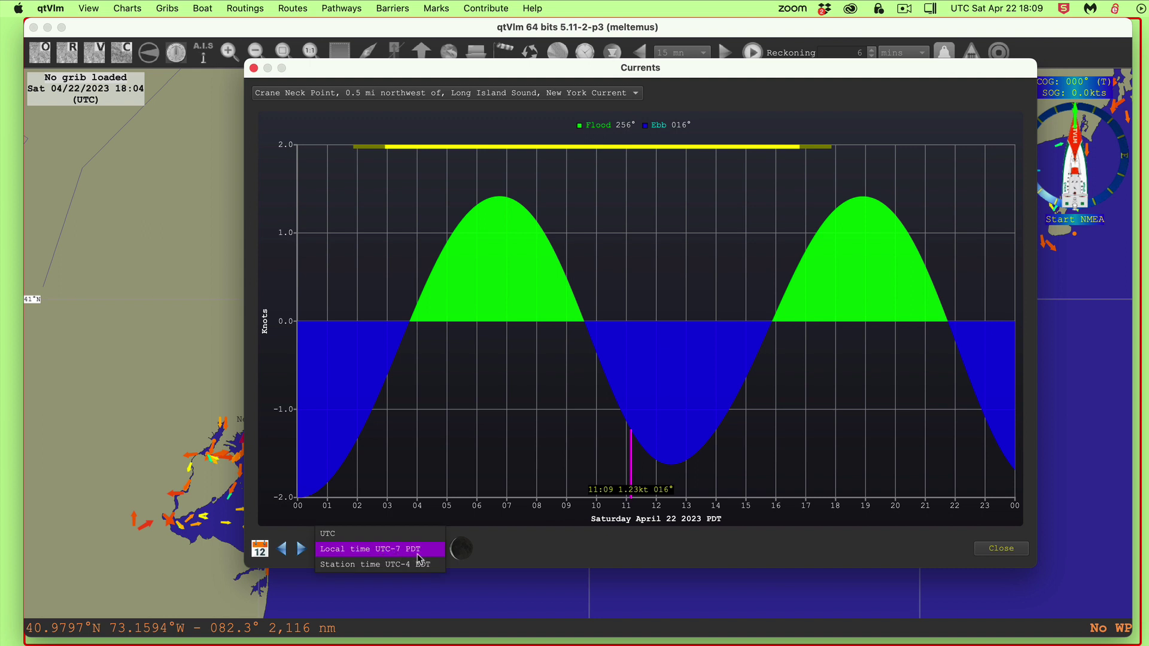
{"action": "left_click", "coordinate": [497, 485]}
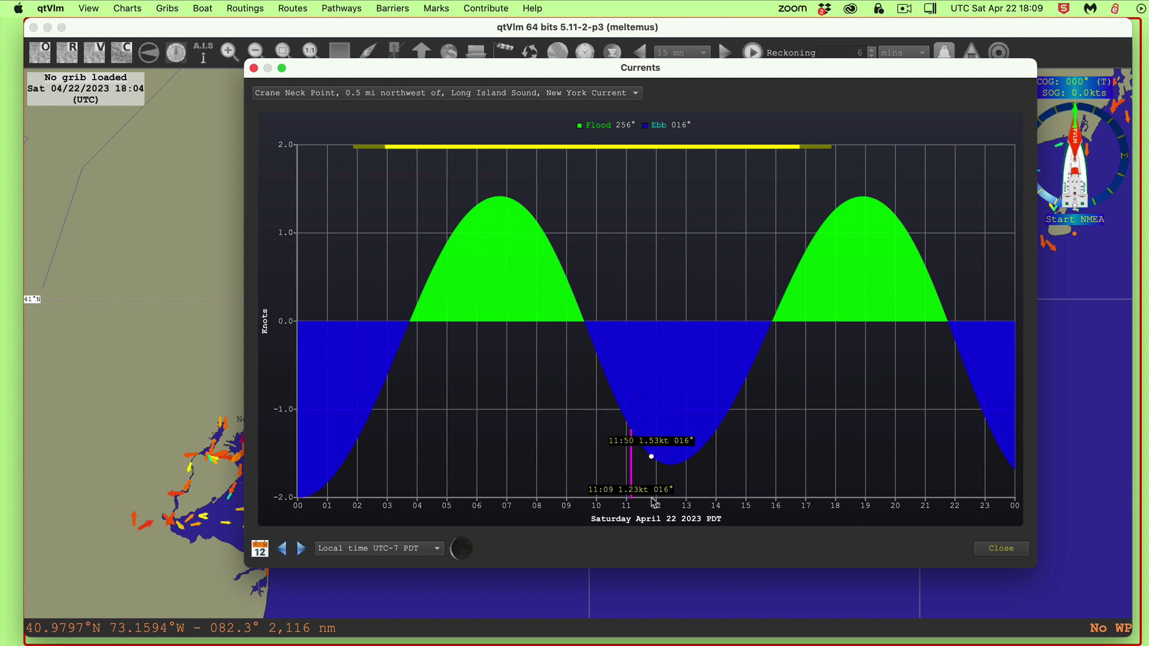
Step: Set the Crane Neck Point graph to Wednesday, August 16, 2023, shown in station time EDT
{"action": "left_click", "coordinate": [259, 548]}
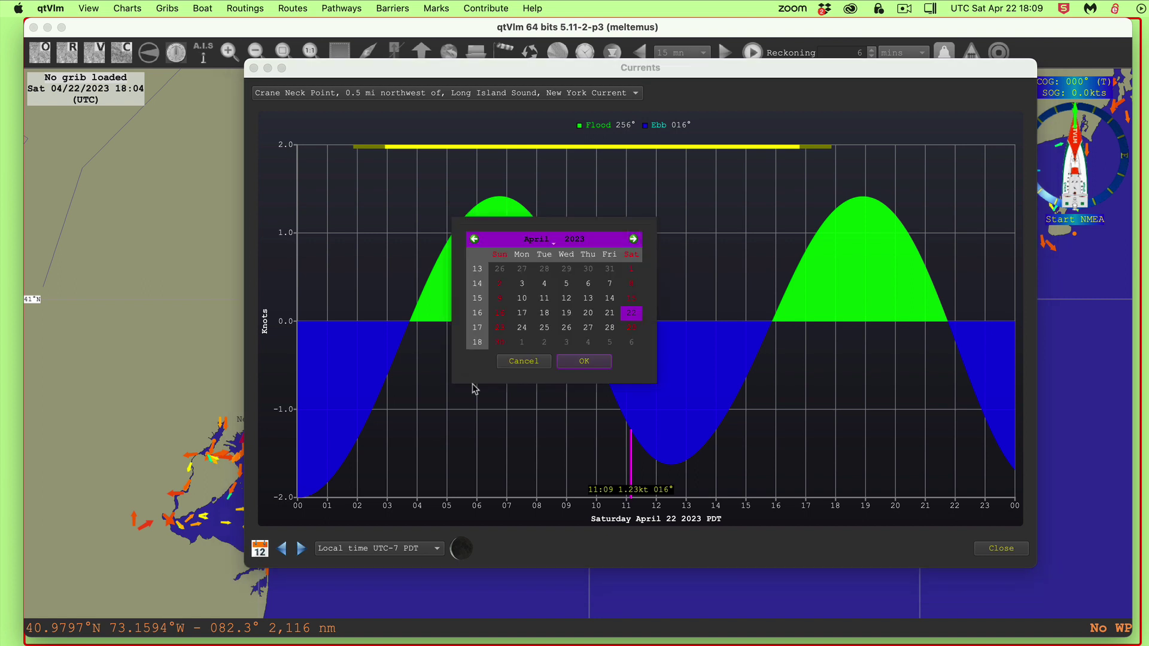
{"action": "left_click", "coordinate": [536, 239]}
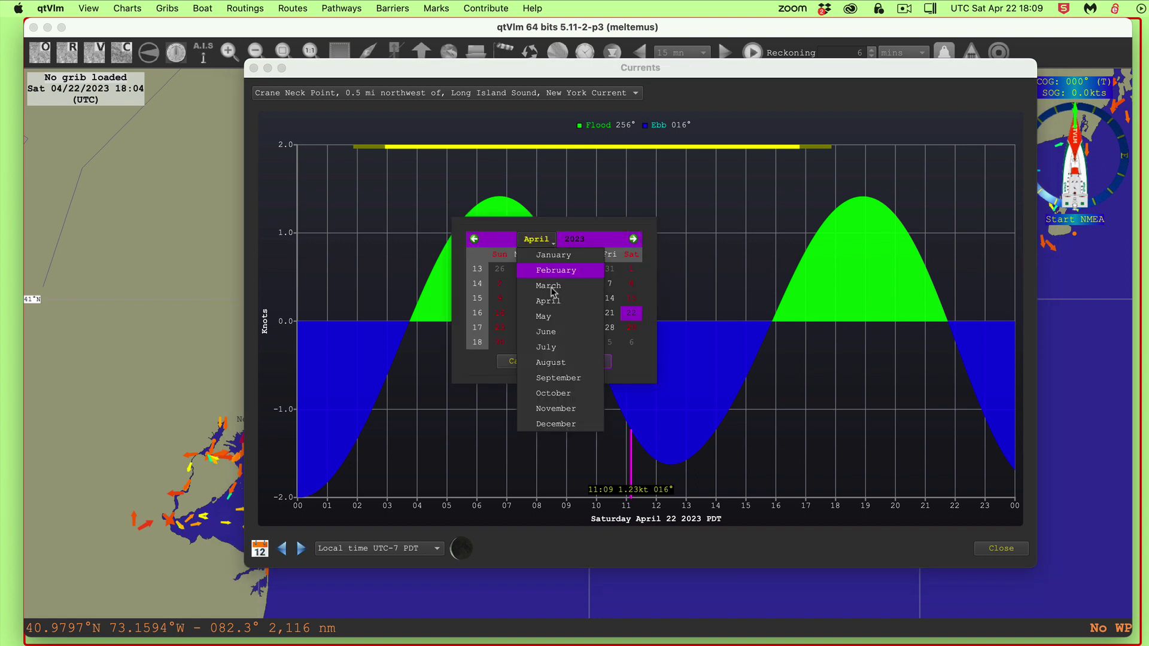
{"action": "left_click", "coordinate": [553, 371]}
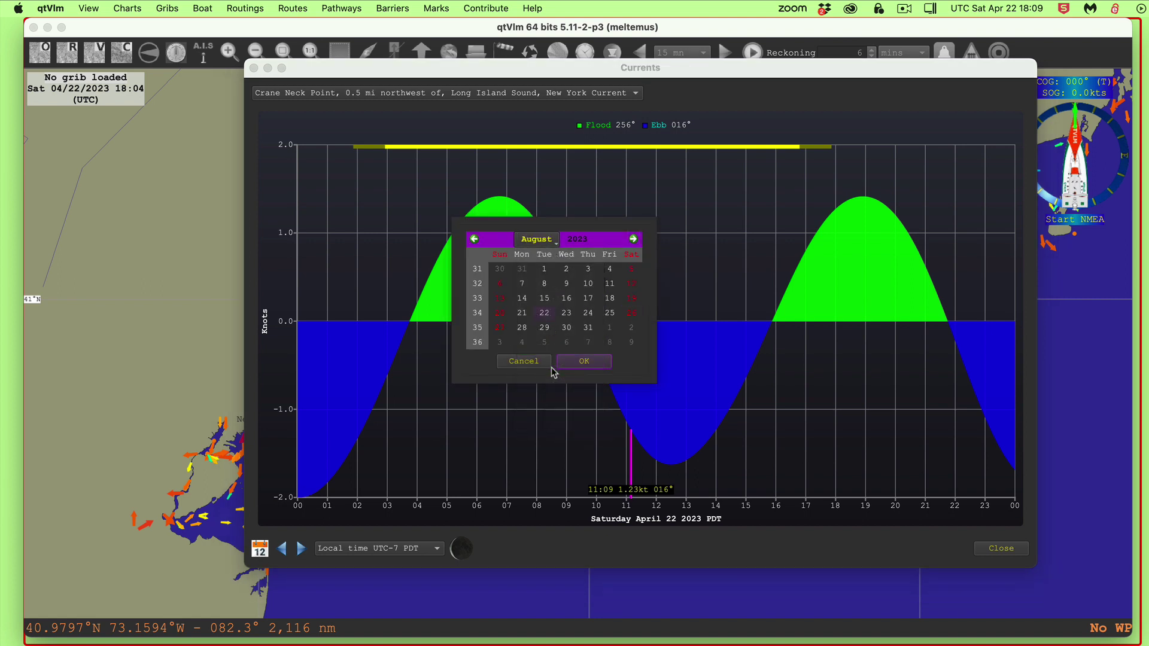
{"action": "left_click", "coordinate": [584, 361]}
{"action": "left_click", "coordinate": [260, 548]}
{"action": "left_click", "coordinate": [552, 241]}
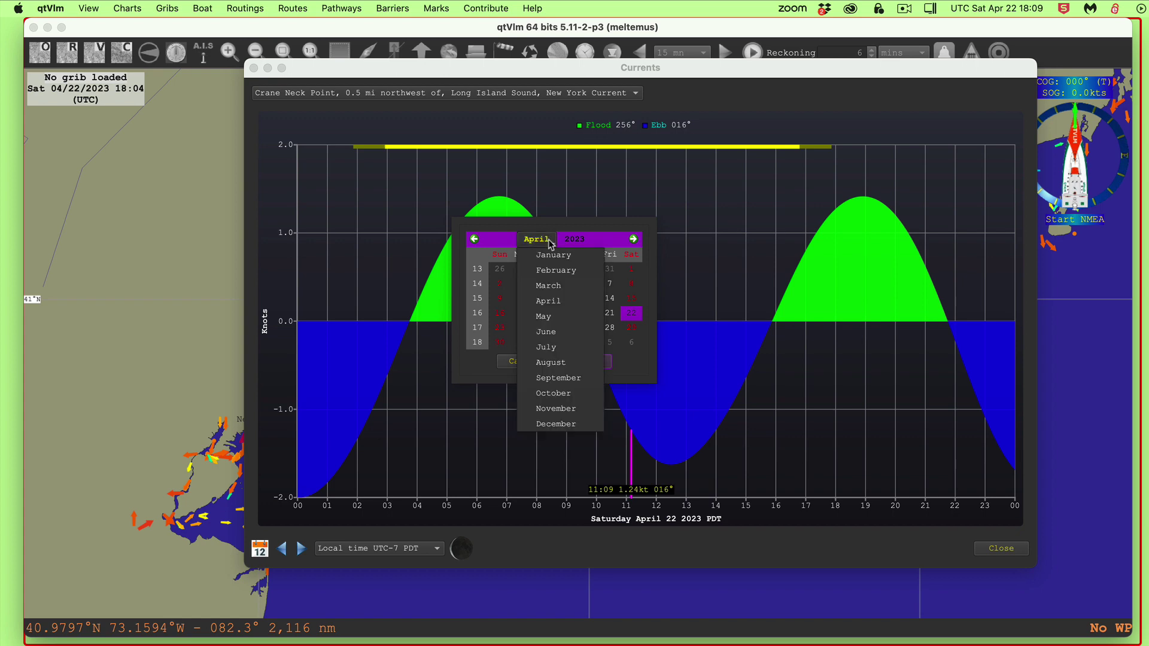
{"action": "left_click", "coordinate": [551, 359]}
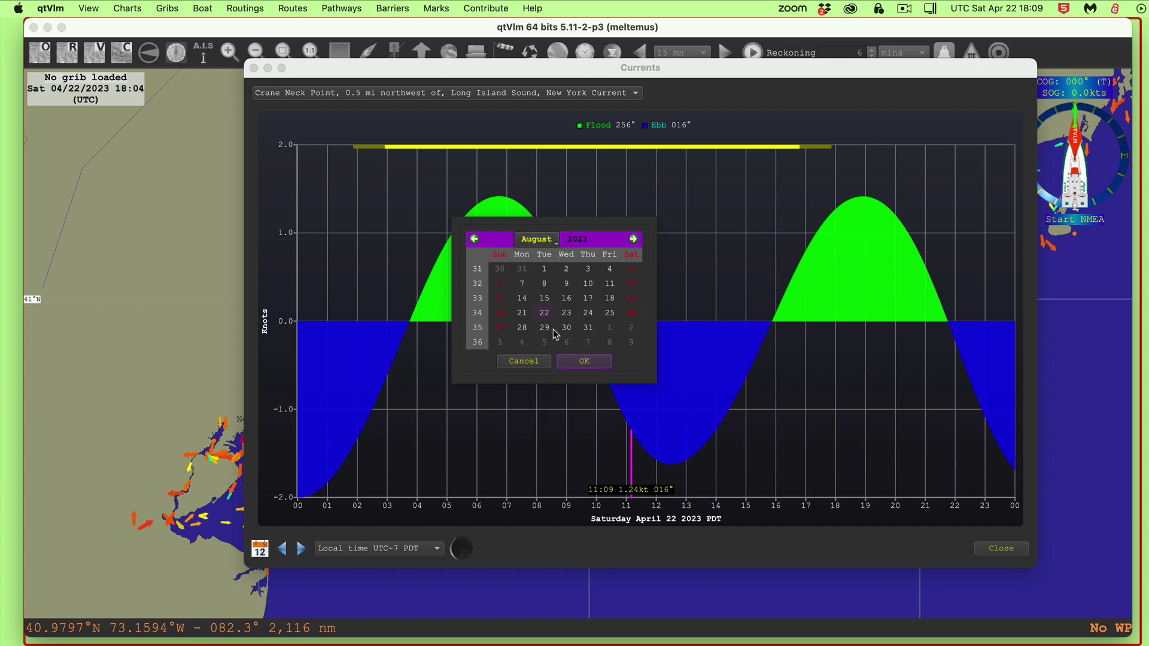
{"action": "left_click", "coordinate": [573, 297]}
{"action": "left_click", "coordinate": [585, 362]}
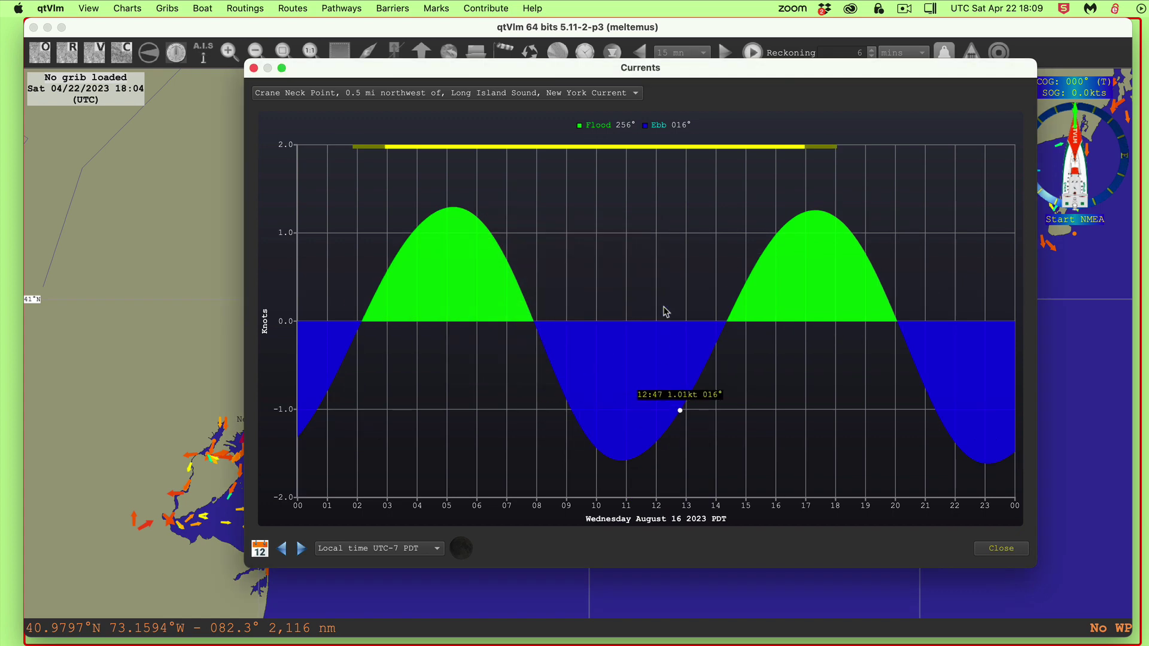
{"action": "left_click", "coordinate": [383, 555]}
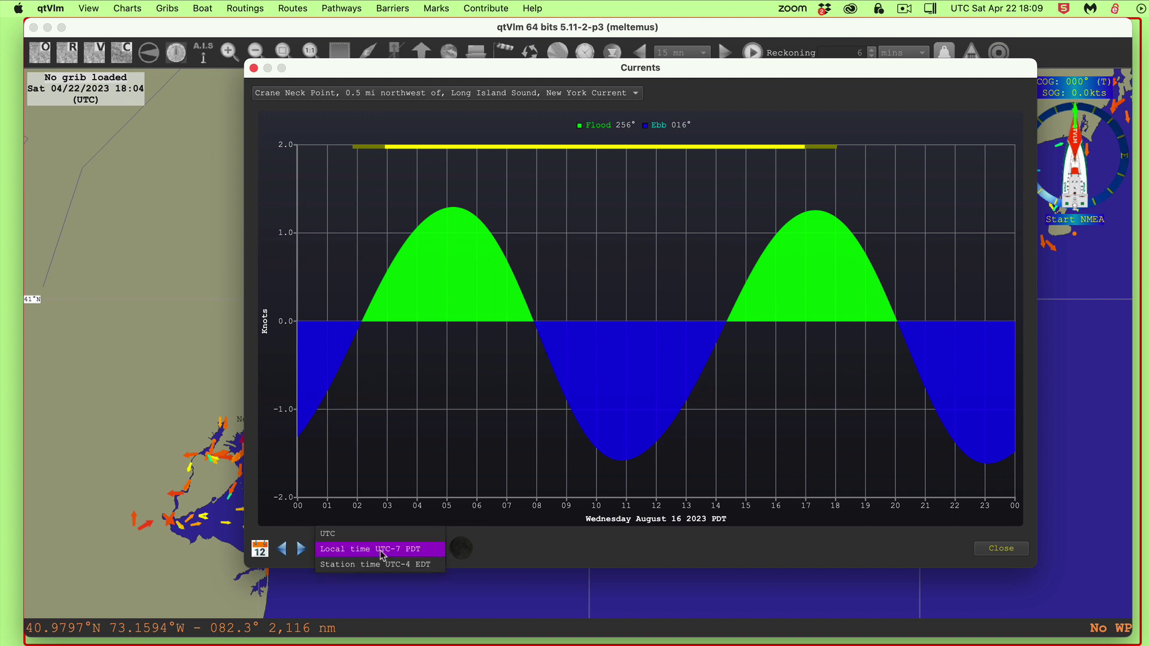
{"action": "left_click", "coordinate": [424, 566]}
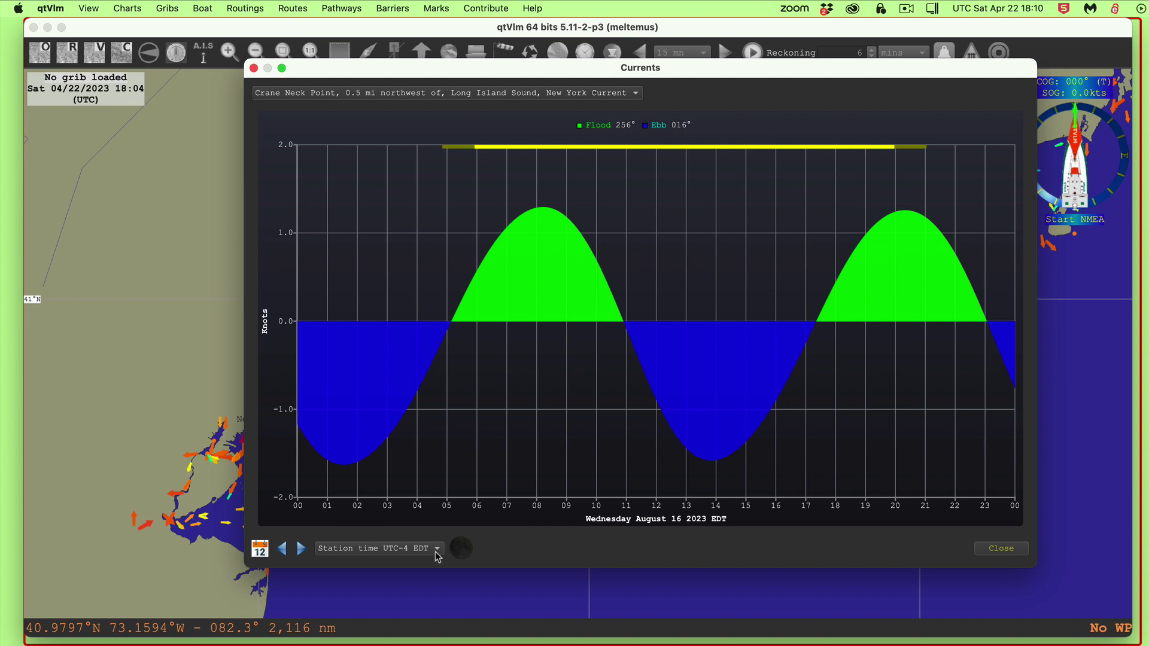
Step: Step the Crane Neck Point graph forward and back by day, landing on Monday, August 21
{"action": "left_click", "coordinate": [302, 549]}
{"action": "left_click", "coordinate": [302, 549]}
{"action": "left_click", "coordinate": [301, 549]}
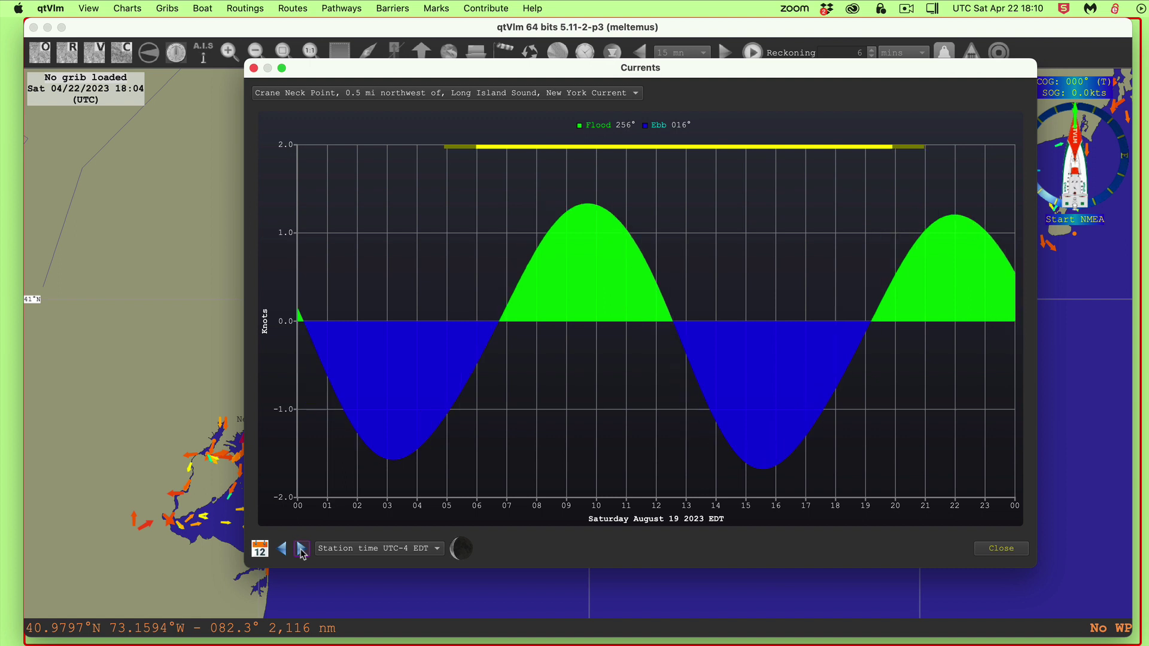
{"action": "left_click", "coordinate": [301, 549]}
{"action": "left_click", "coordinate": [302, 549]}
{"action": "left_click", "coordinate": [302, 549]}
{"action": "left_click", "coordinate": [302, 549]}
{"action": "left_click", "coordinate": [302, 549]}
{"action": "left_click", "coordinate": [280, 549]}
{"action": "left_click", "coordinate": [280, 549]}
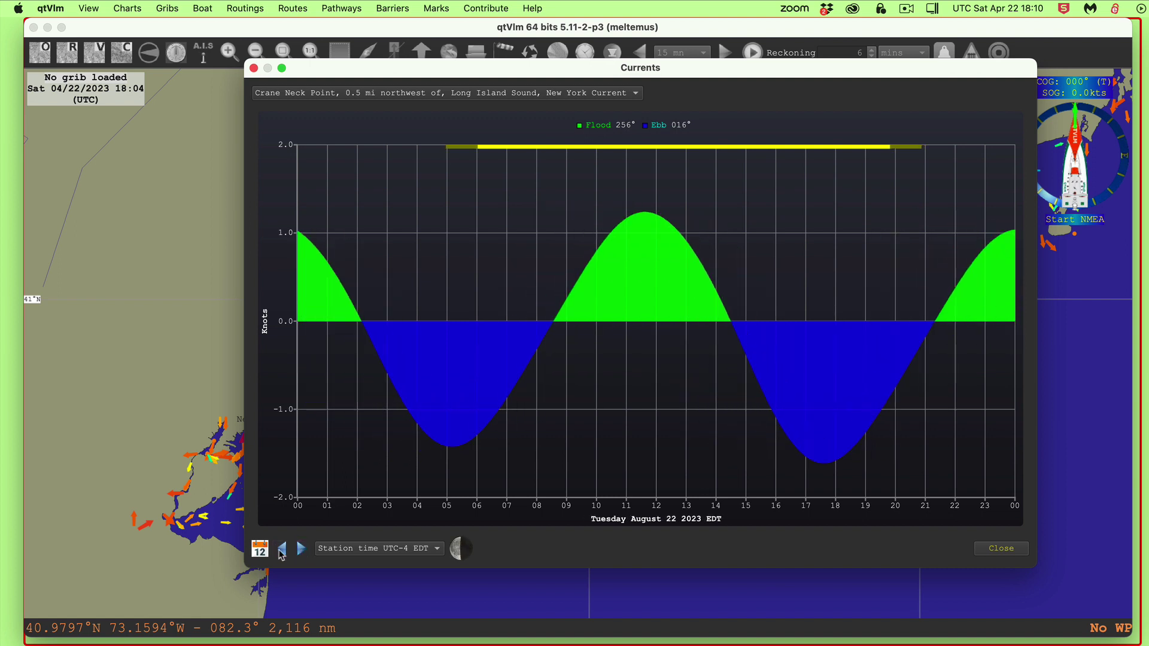
{"action": "left_click", "coordinate": [302, 549]}
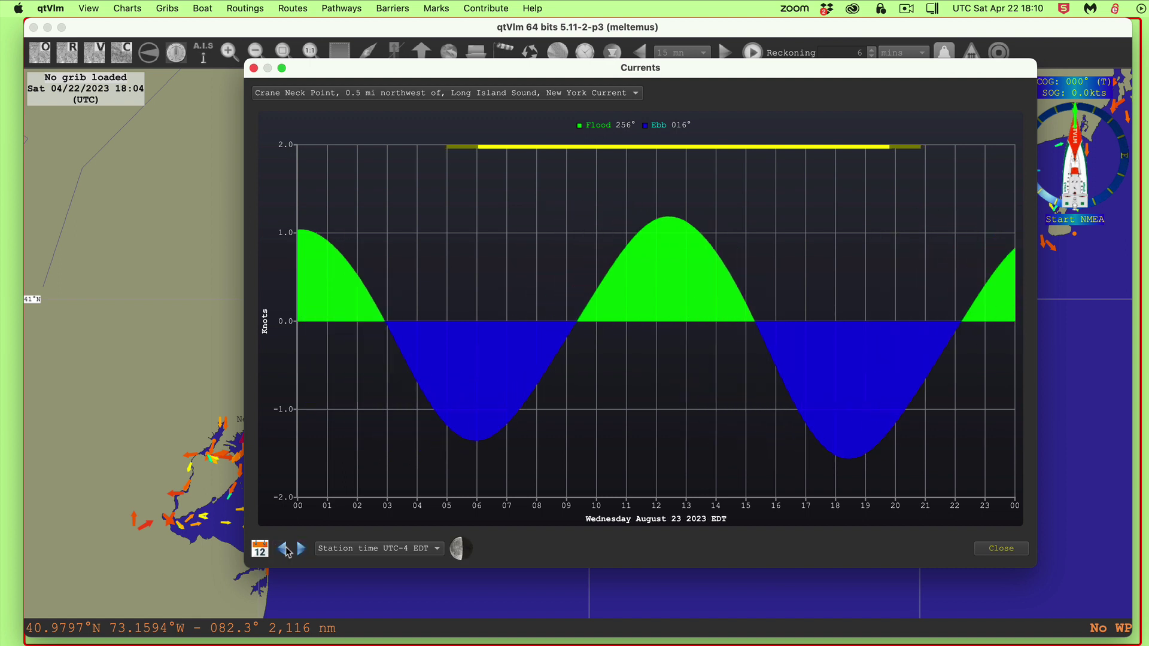
{"action": "left_click", "coordinate": [283, 549]}
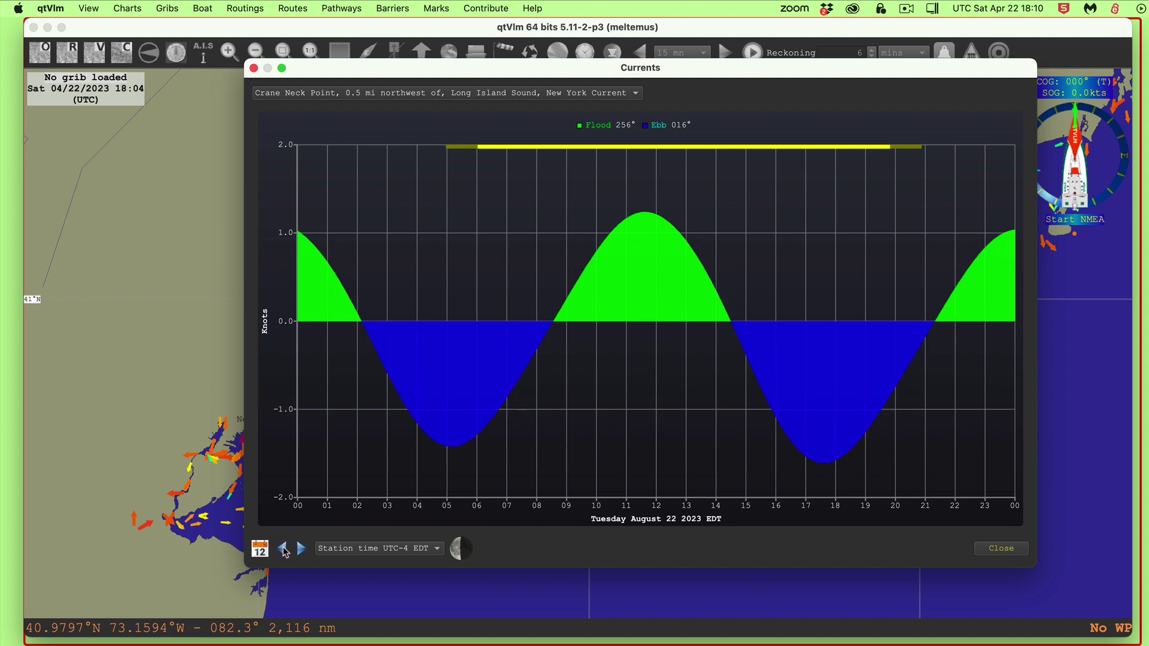
{"action": "left_click", "coordinate": [282, 549]}
{"action": "left_click", "coordinate": [283, 549]}
{"action": "left_click", "coordinate": [302, 549]}
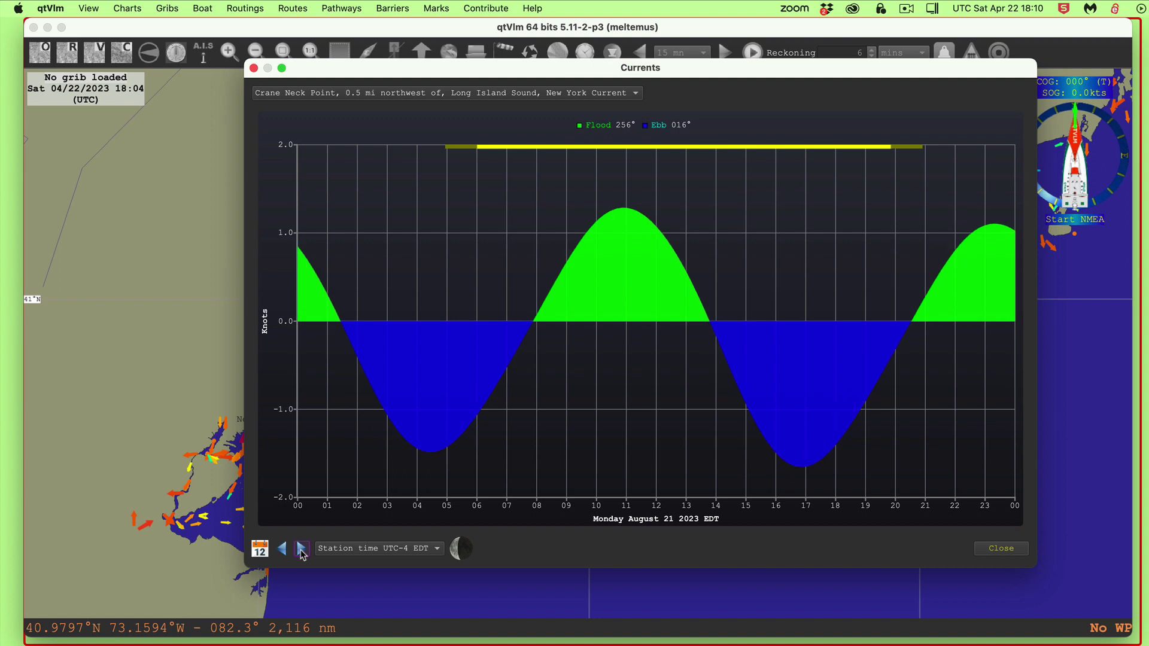
Step: Advance the graph day by day through Saturday 26 to Monday, August 28, 2023
{"action": "left_click", "coordinate": [301, 549]}
{"action": "left_click", "coordinate": [301, 549]}
{"action": "left_click", "coordinate": [301, 549]}
{"action": "left_click", "coordinate": [302, 549]}
{"action": "left_click", "coordinate": [301, 550]}
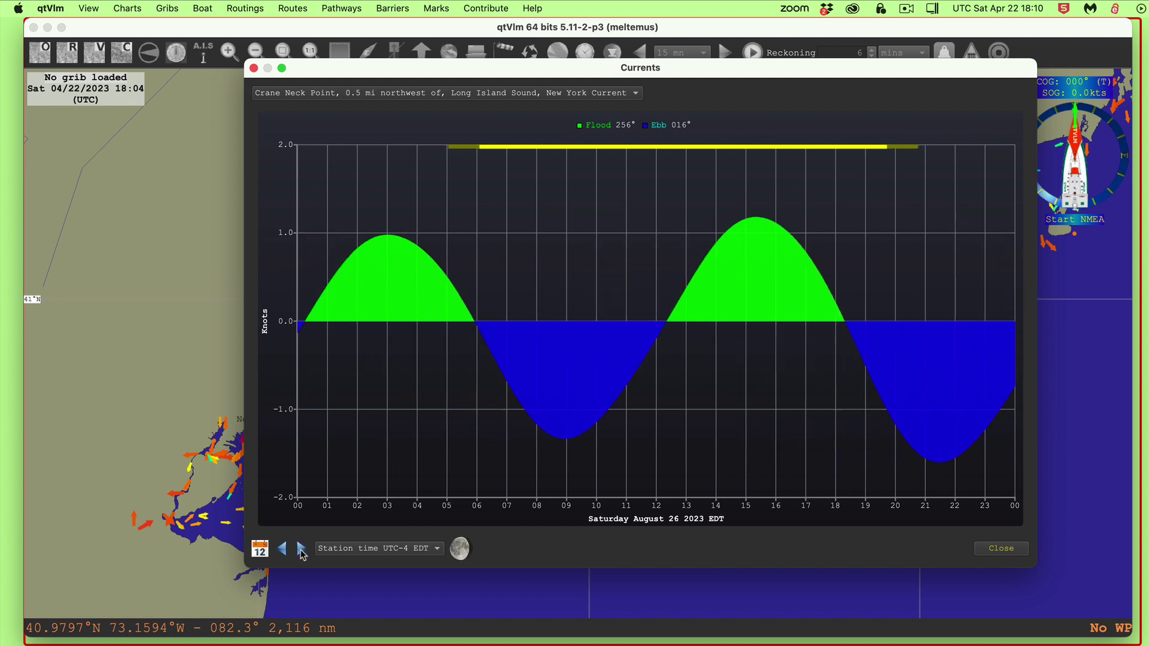
{"action": "left_click", "coordinate": [301, 550]}
{"action": "left_click", "coordinate": [301, 549]}
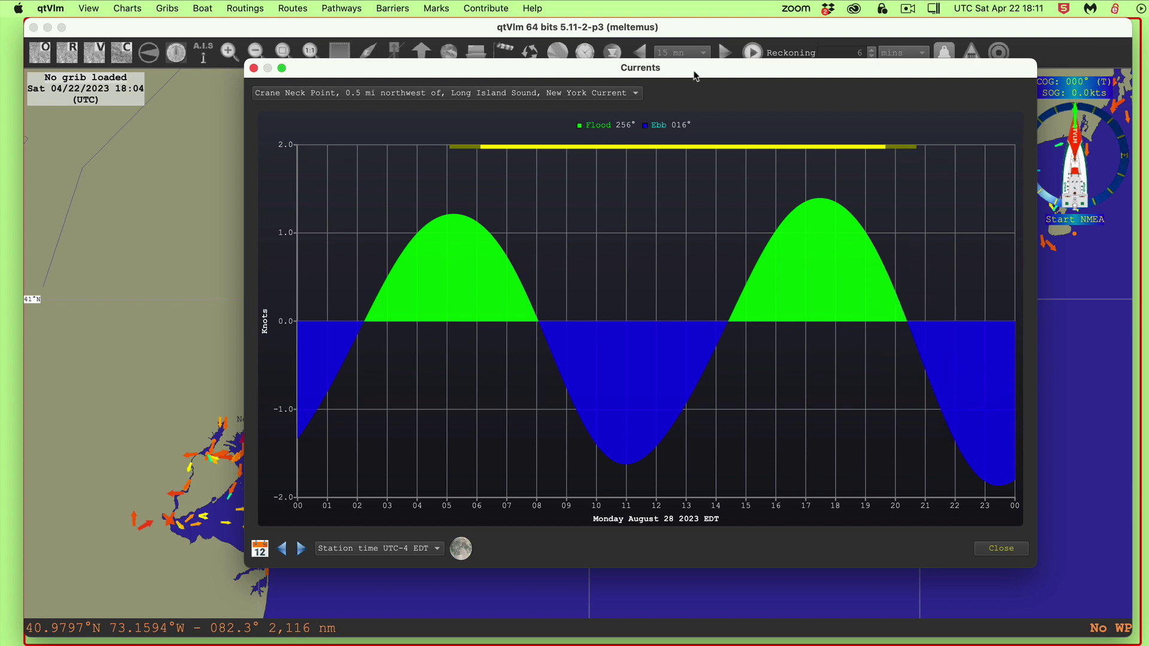
Step: Close the Crane Neck Point graph, zoom out, and pan north with the vector chart on
{"action": "left_click", "coordinate": [254, 69]}
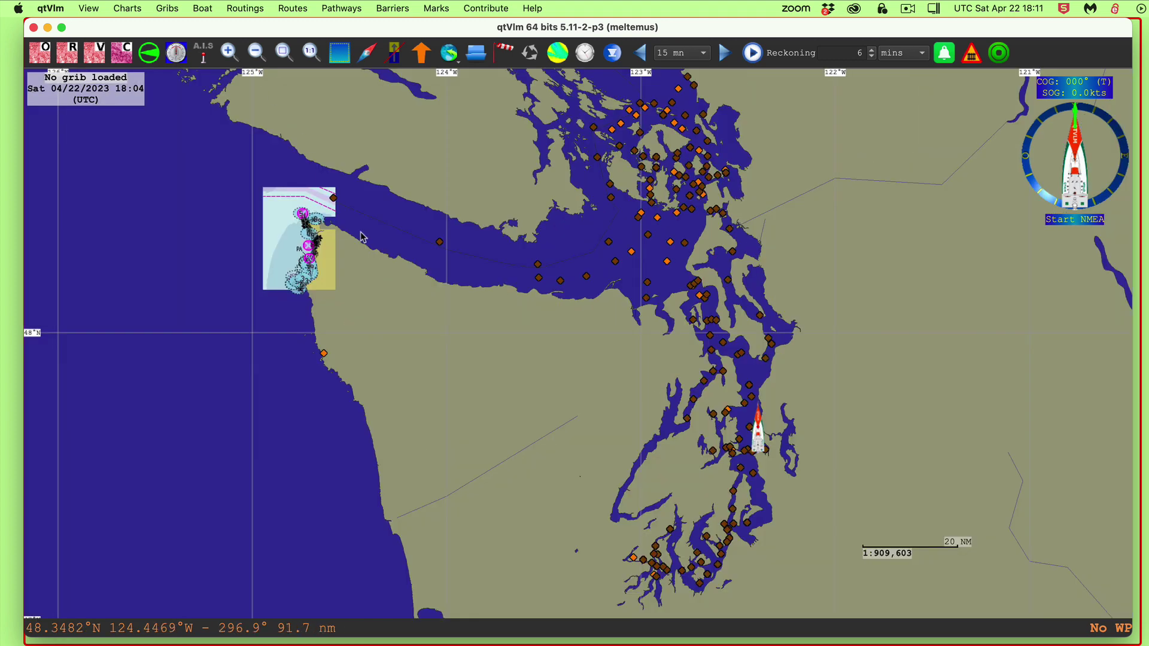
{"action": "scroll", "coordinate": [418, 398], "scroll_direction": "down", "scroll_amount": 2}
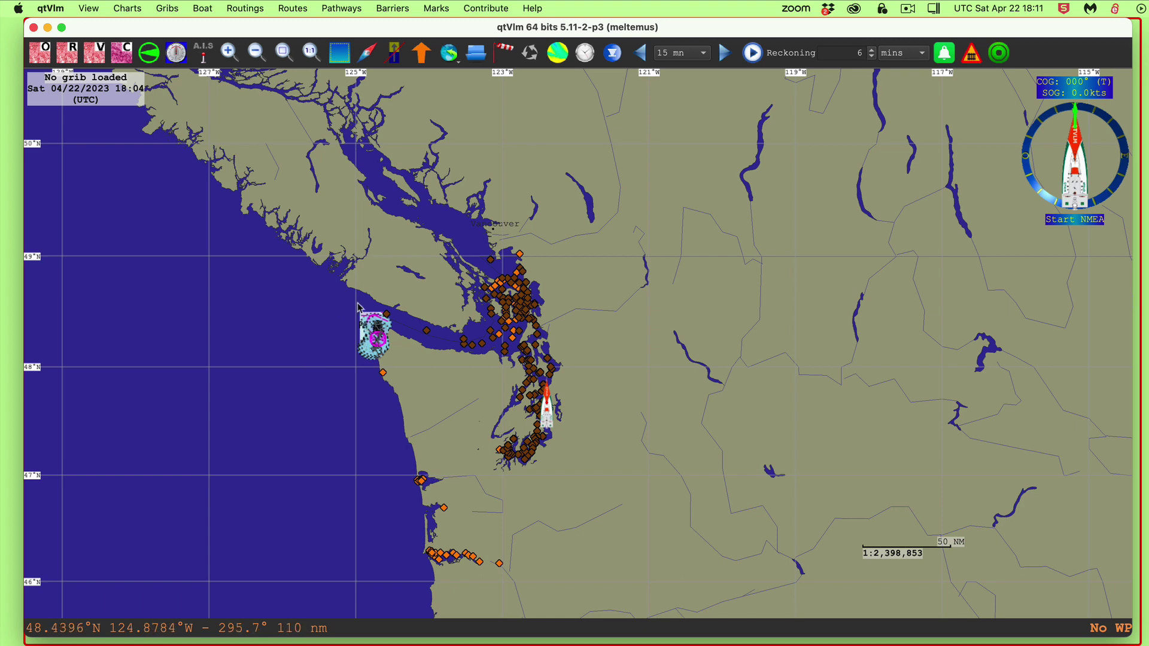
{"action": "left_click", "coordinate": [107, 52]}
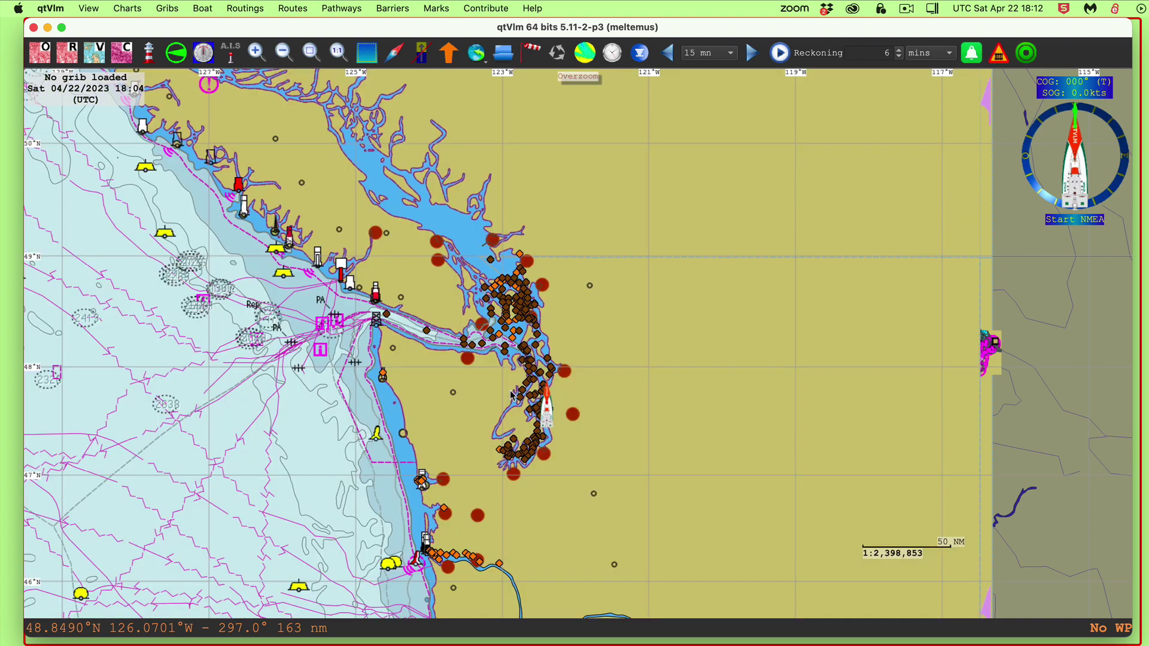
{"action": "left_click_drag", "start_coordinate": [280, 277], "coordinate": [453, 368]}
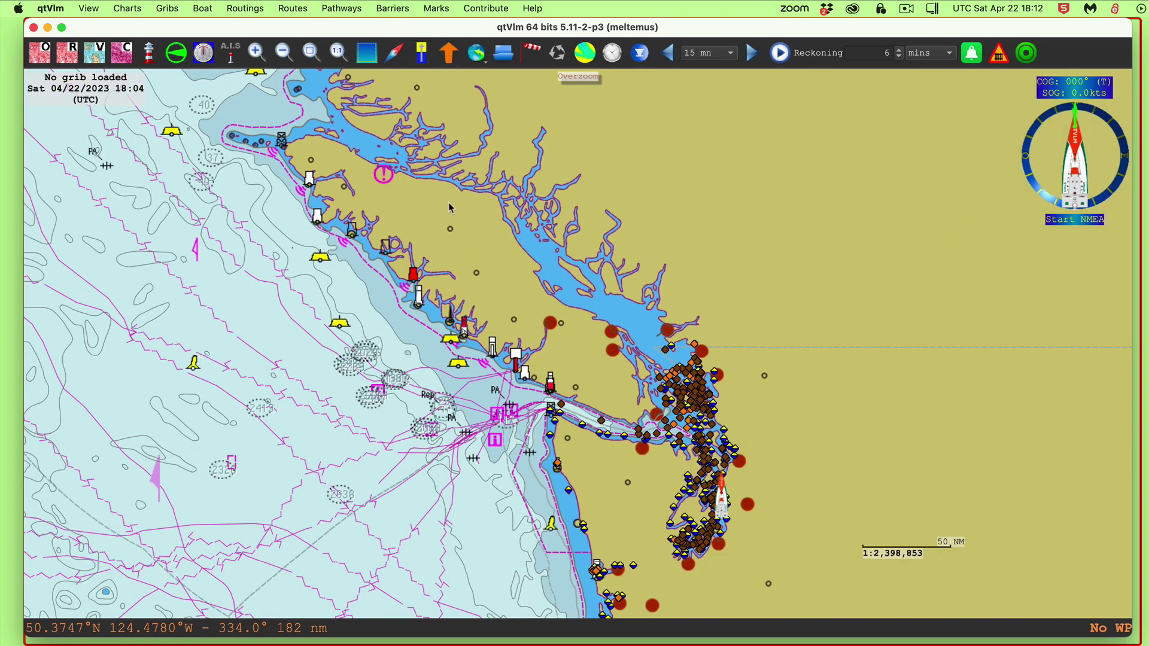
{"action": "left_click_drag", "start_coordinate": [284, 111], "coordinate": [501, 342]}
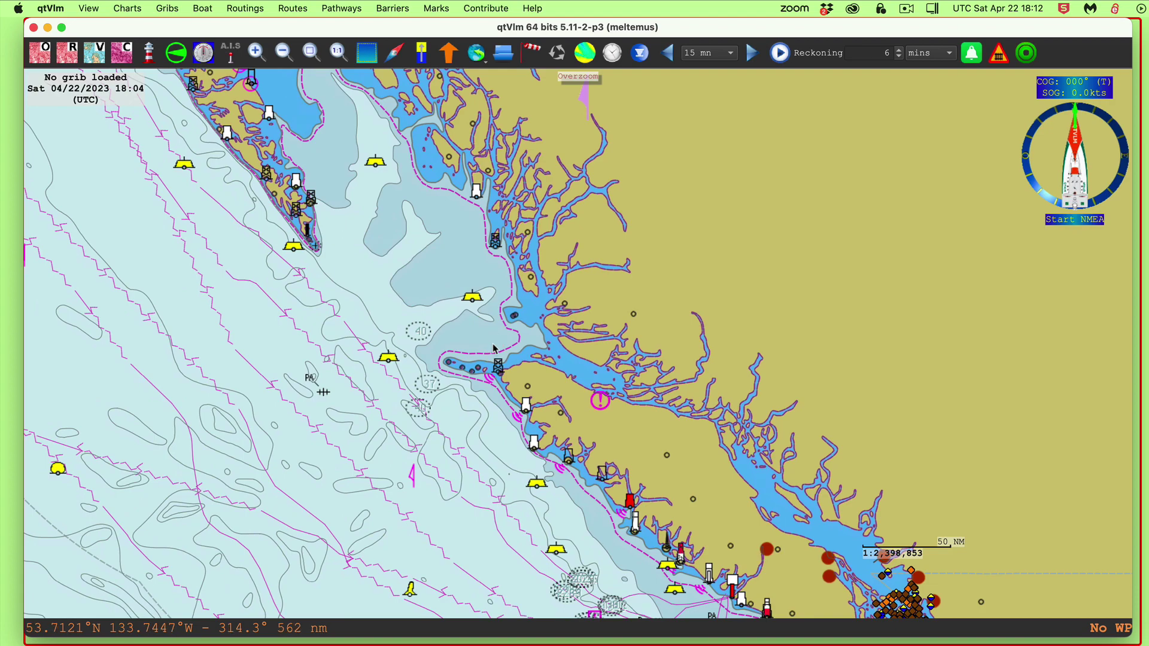
Step: Turn the vector chart off and pan north to Alaska until Cook Inlet appears
{"action": "left_click", "coordinate": [96, 55]}
{"action": "scroll", "coordinate": [531, 186], "scroll_direction": "down", "scroll_amount": 3}
{"action": "left_click_drag", "start_coordinate": [359, 90], "coordinate": [1088, 480]}
{"action": "left_click_drag", "start_coordinate": [579, 517], "coordinate": [601, 334]}
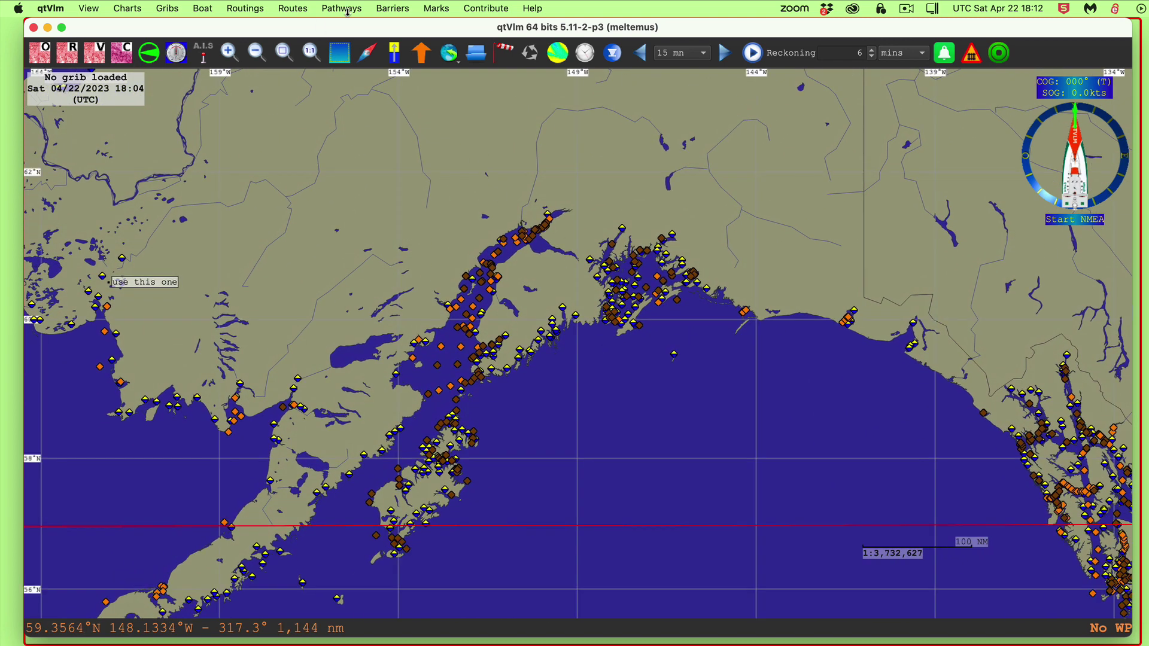
Step: Hide point-of-interest markers and show the tide stations on the Alaska chart
{"action": "left_click", "coordinate": [394, 59]}
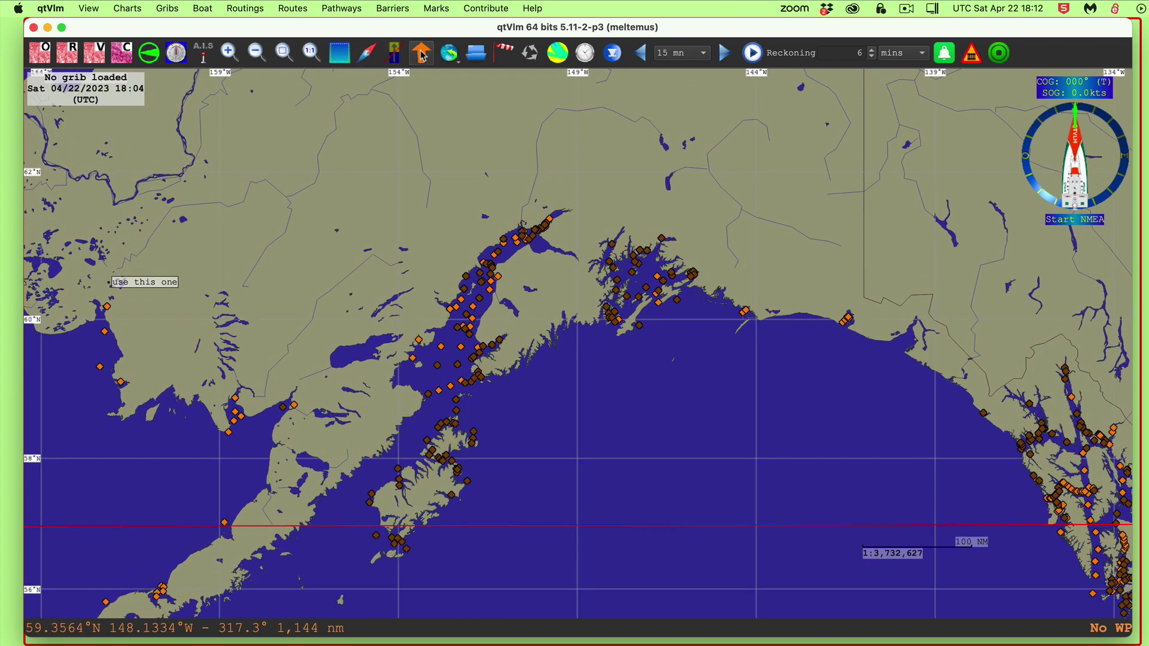
{"action": "left_click", "coordinate": [423, 56]}
{"action": "left_click", "coordinate": [396, 60]}
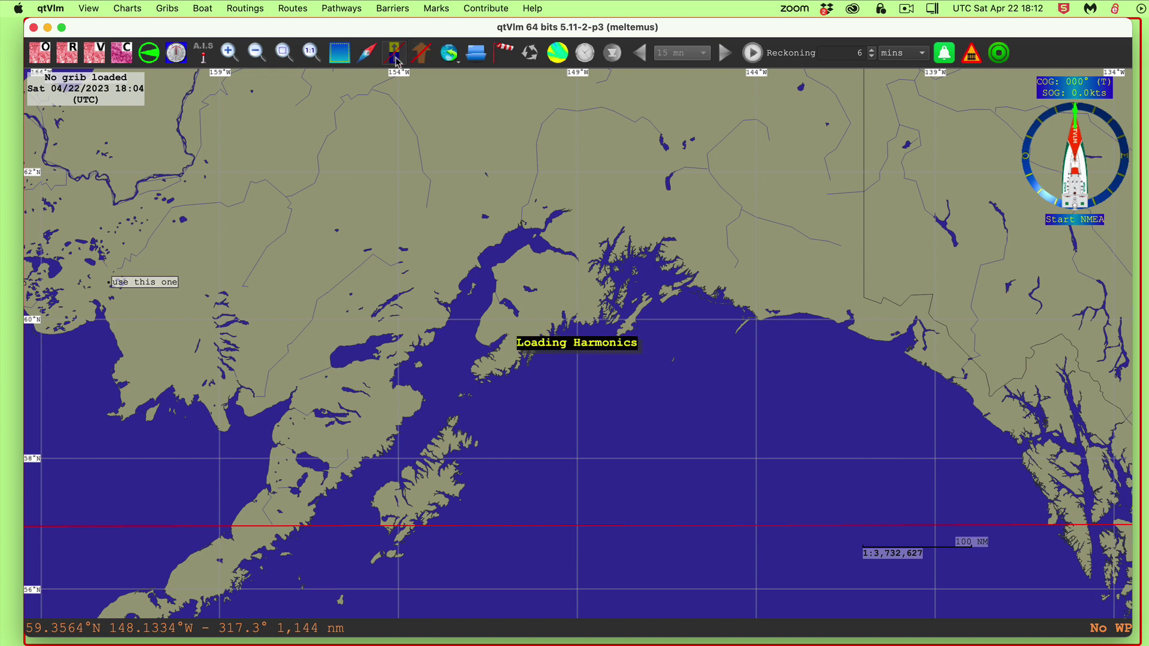
{"action": "mouse_move", "coordinate": [634, 399]}
{"action": "left_mouse_down"}
{"action": "mouse_move", "coordinate": [661, 321]}
{"action": "mouse_move", "coordinate": [630, 421]}
{"action": "left_mouse_up"}
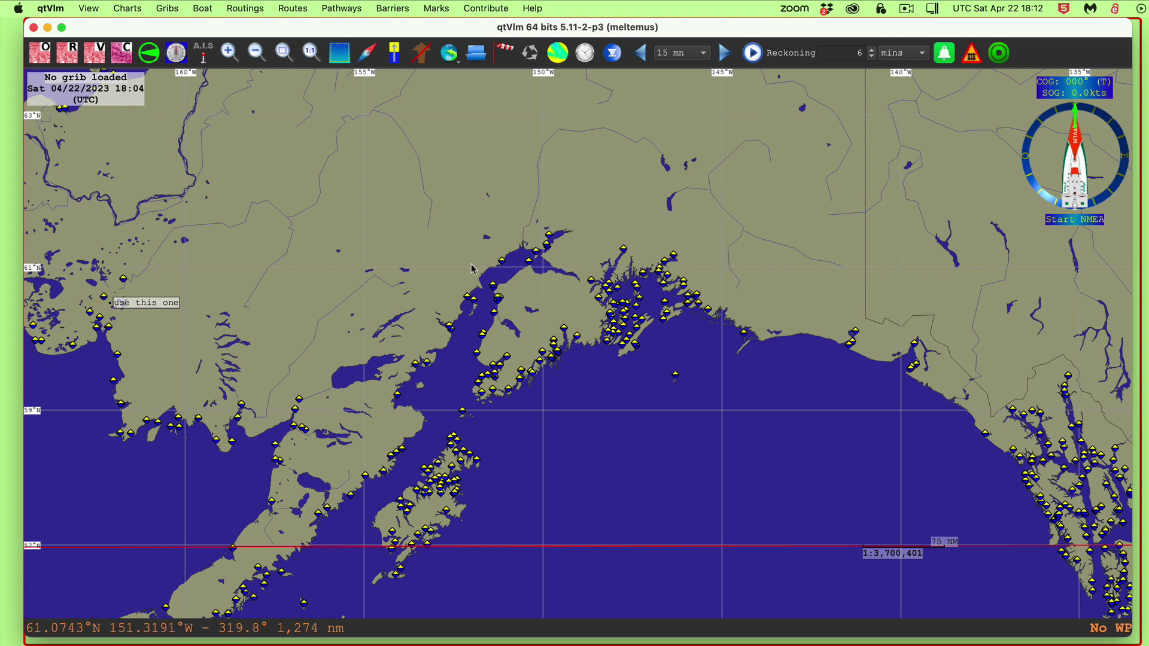
Step: Zoom in and centre the chart on upper Cook Inlet near Anchorage
{"action": "scroll", "coordinate": [557, 287], "scroll_direction": "up", "scroll_amount": 3}
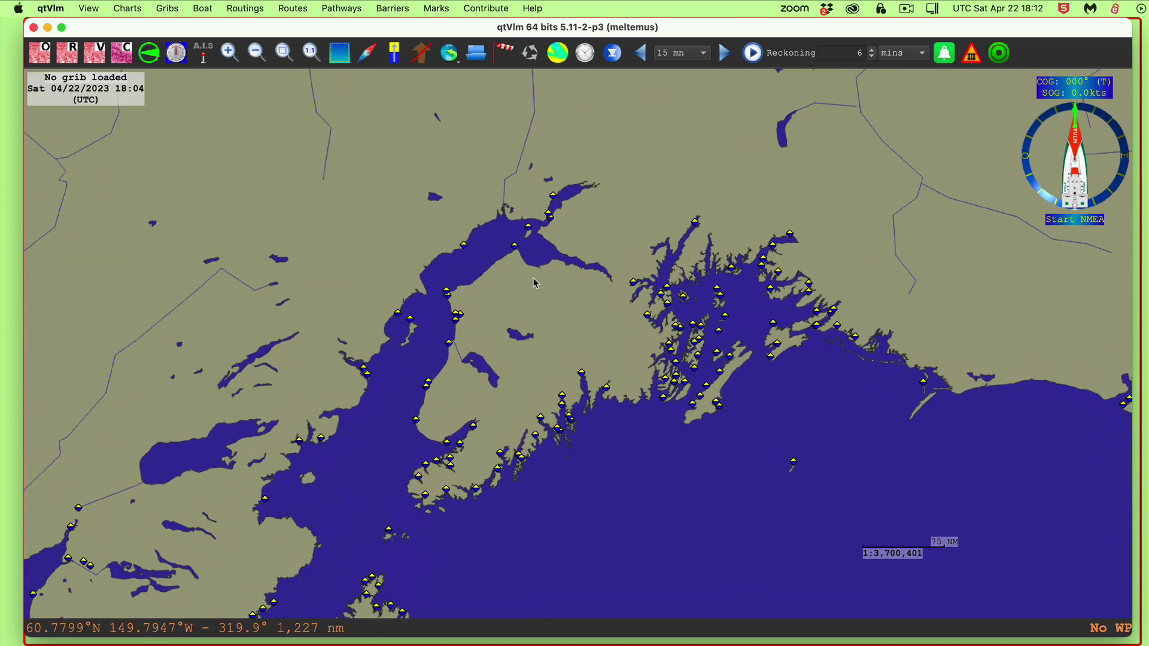
{"action": "scroll", "coordinate": [535, 283], "scroll_direction": "up", "scroll_amount": 3}
{"action": "scroll", "coordinate": [535, 283], "scroll_direction": "up", "scroll_amount": 3}
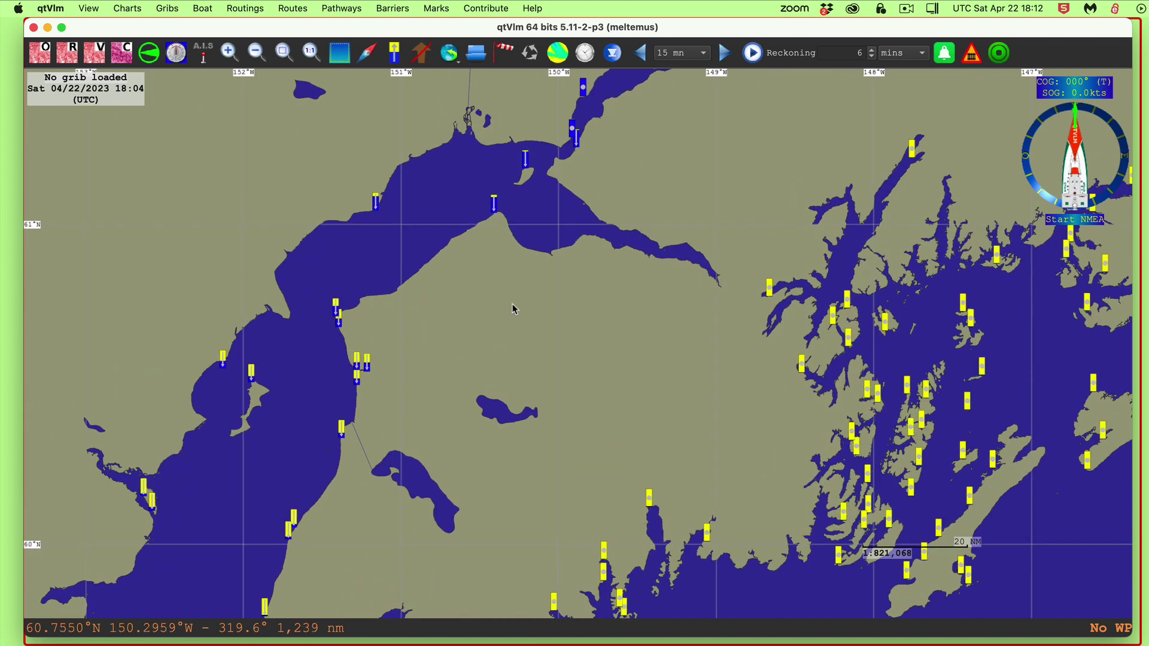
{"action": "scroll", "coordinate": [526, 332], "scroll_direction": "up", "scroll_amount": 2}
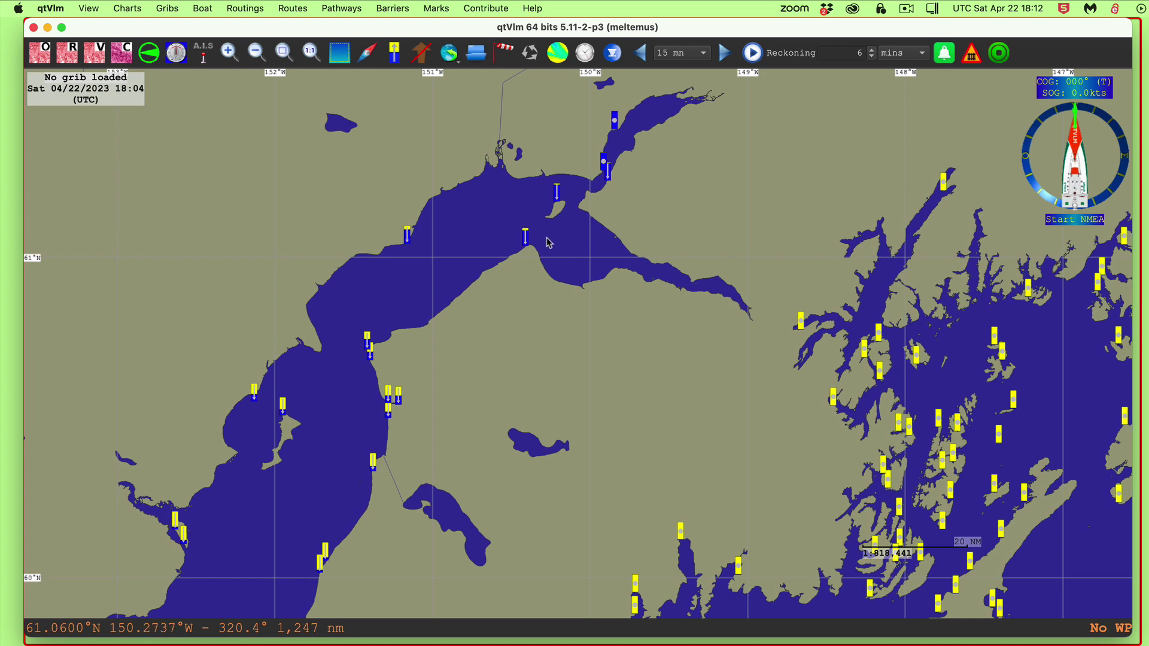
{"action": "left_click_drag", "start_coordinate": [534, 345], "coordinate": [619, 276]}
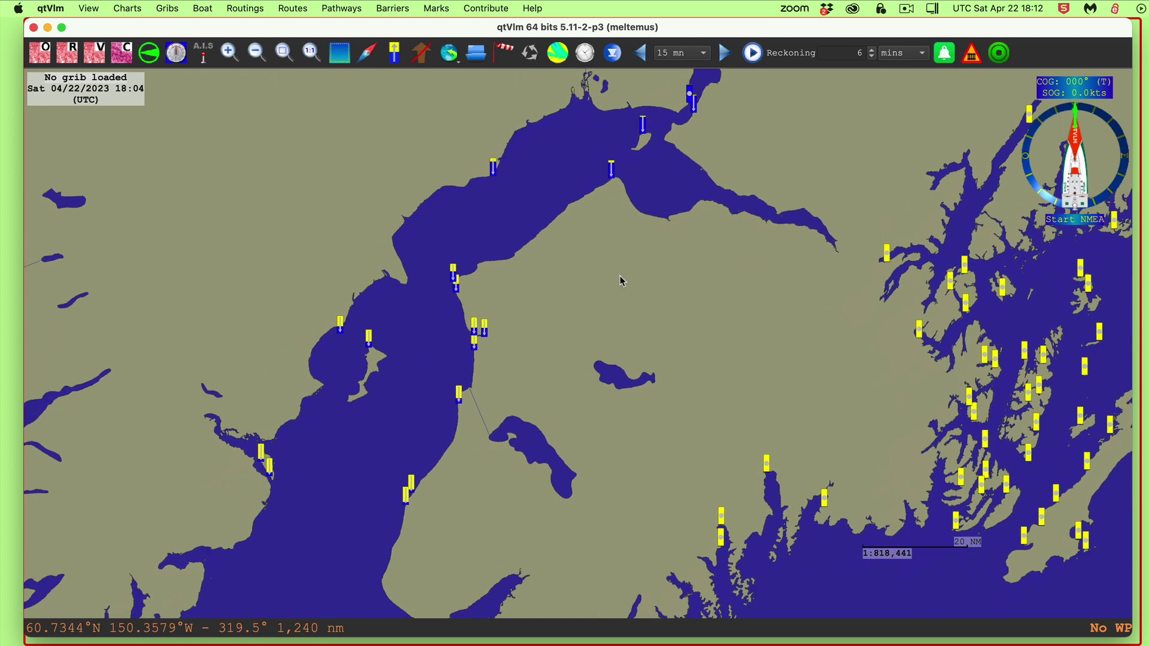
{"action": "left_click", "coordinate": [457, 281]}
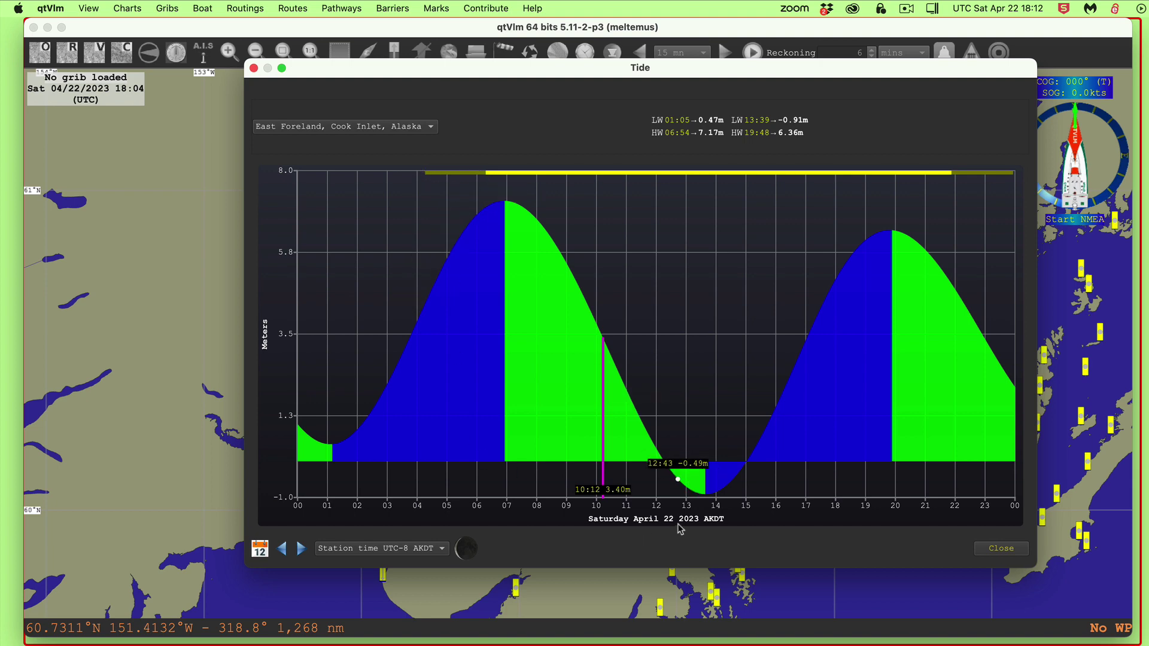
{"action": "left_click", "coordinate": [260, 551]}
{"action": "left_click", "coordinate": [537, 239]}
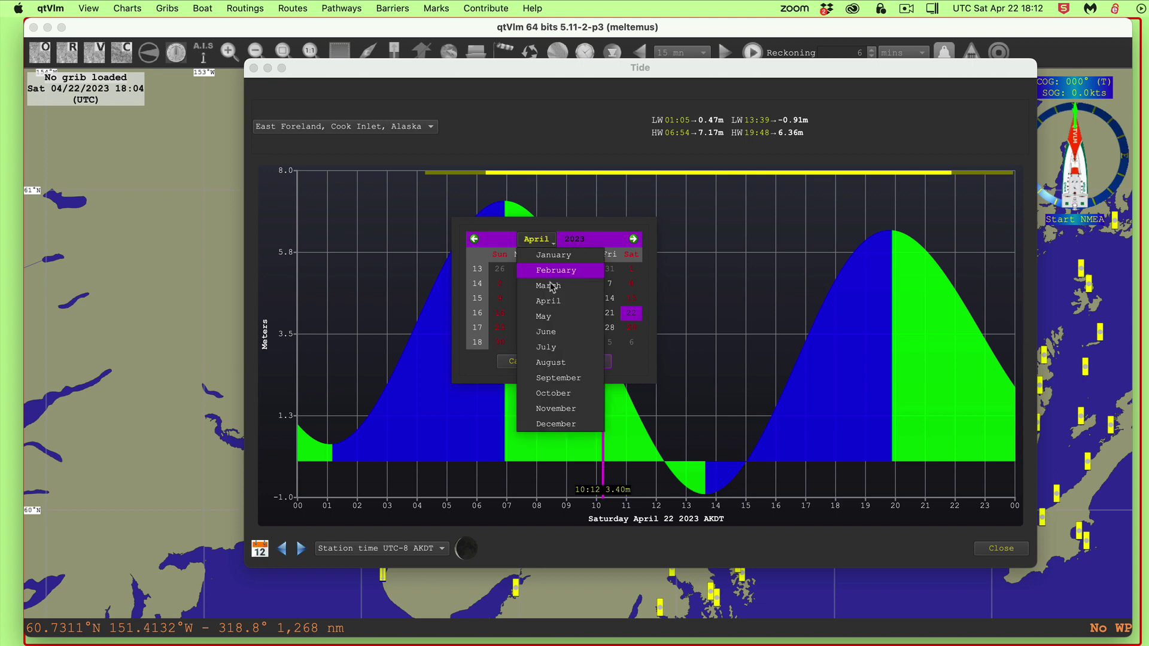
{"action": "left_click", "coordinate": [545, 333]}
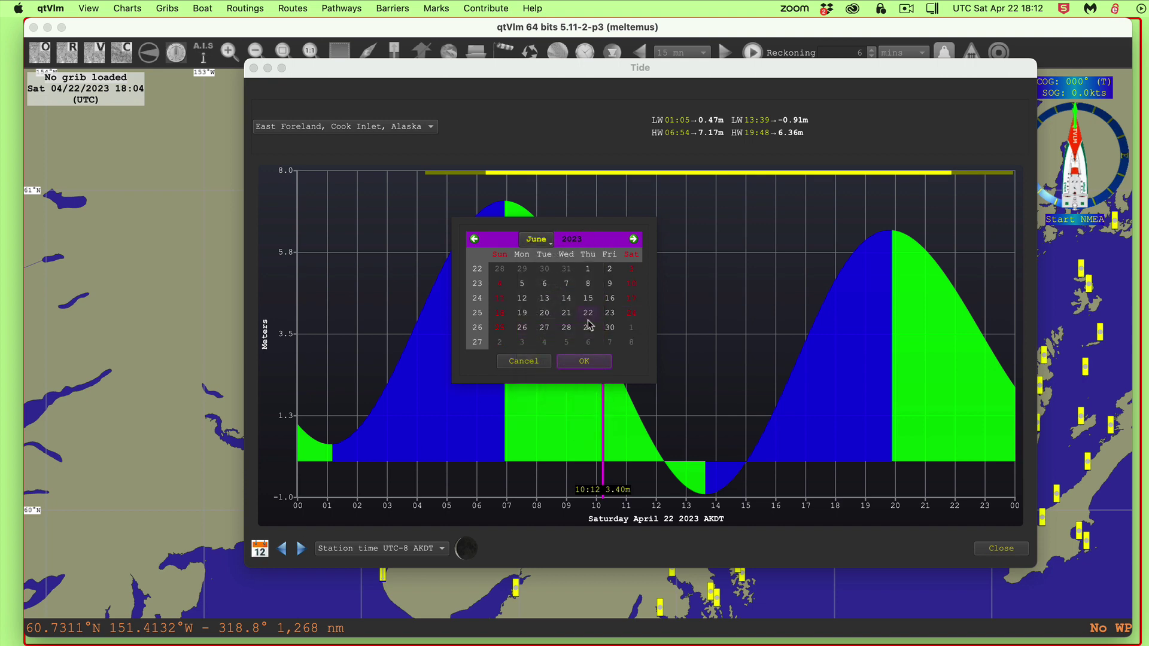
{"action": "left_click", "coordinate": [582, 365]}
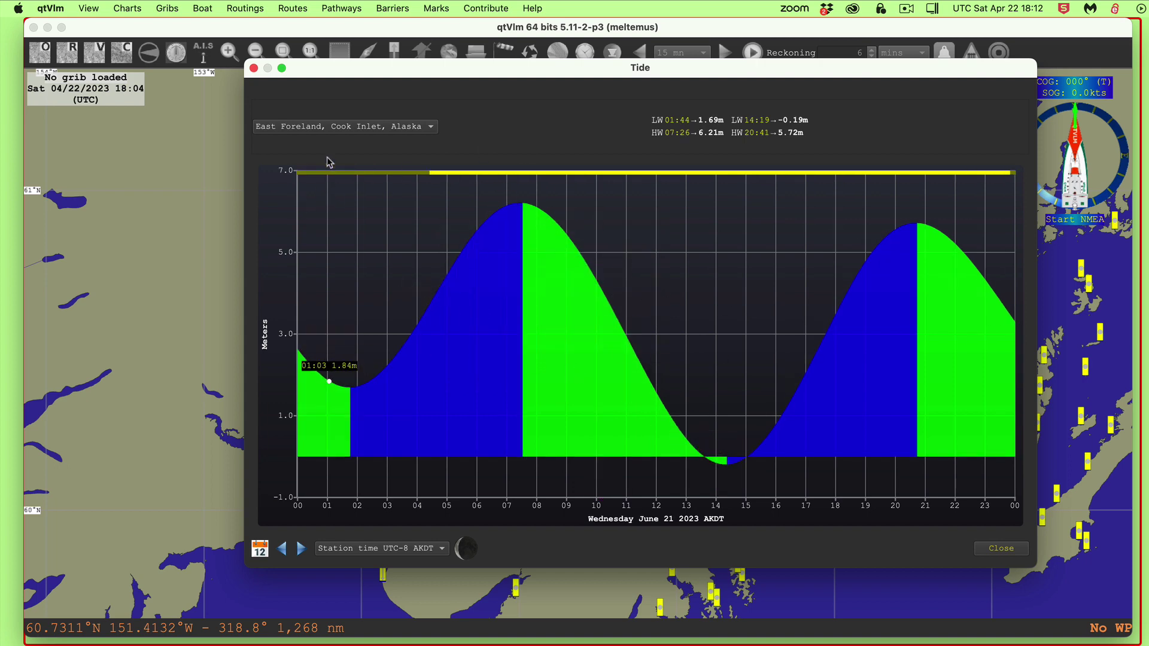
{"action": "left_click", "coordinate": [254, 68]}
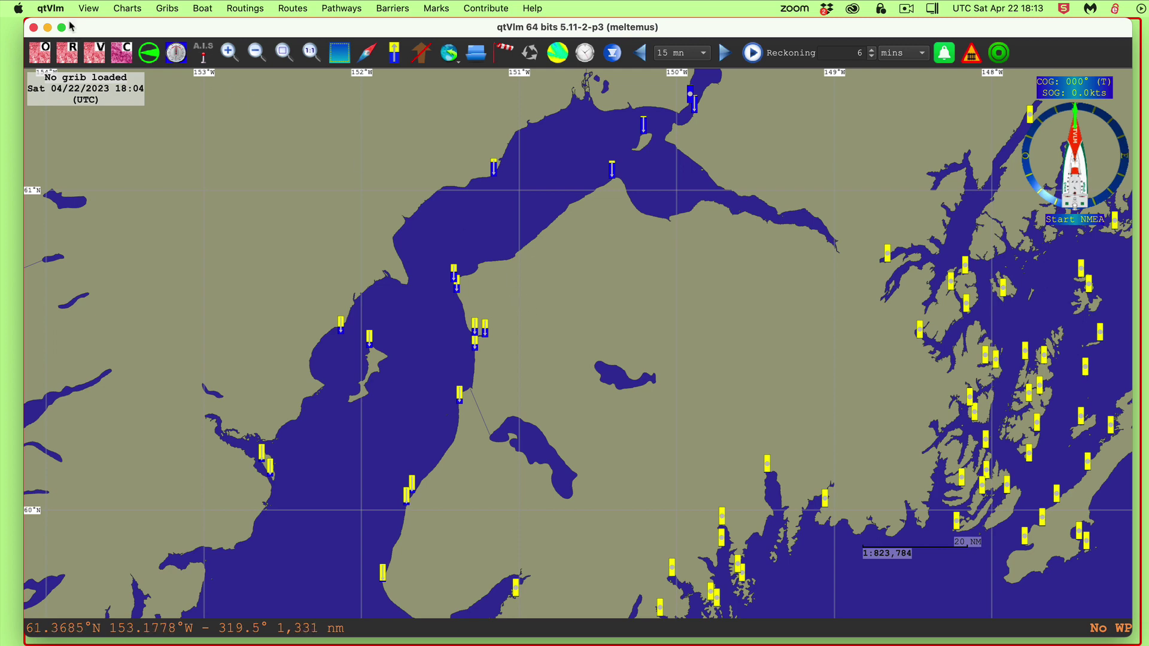
Step: Set depth and height units to Feet in Configuration's Units and Language settings
{"action": "left_click", "coordinate": [53, 9]}
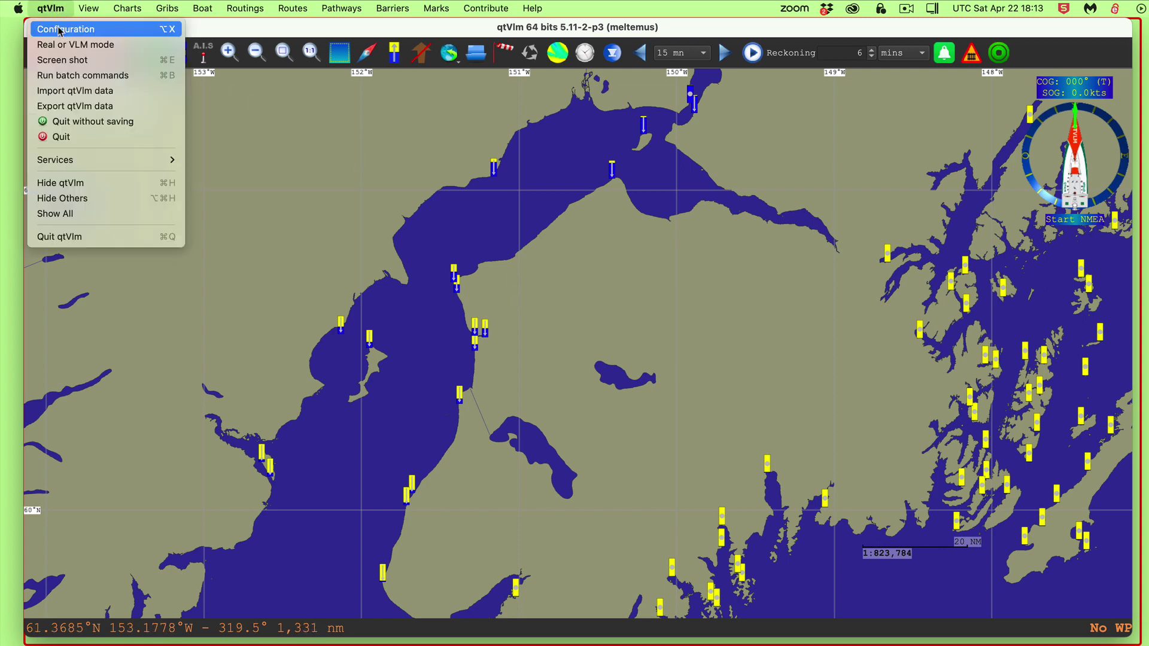
{"action": "left_click", "coordinate": [63, 29]}
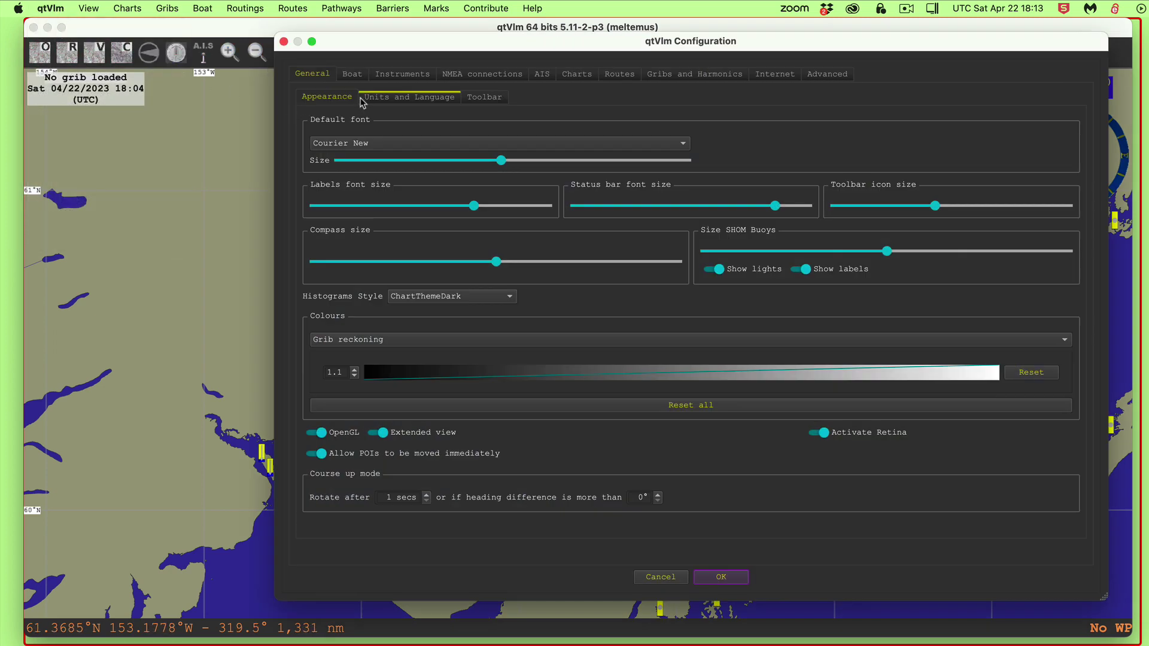
{"action": "left_click", "coordinate": [413, 99]}
{"action": "left_click", "coordinate": [360, 243]}
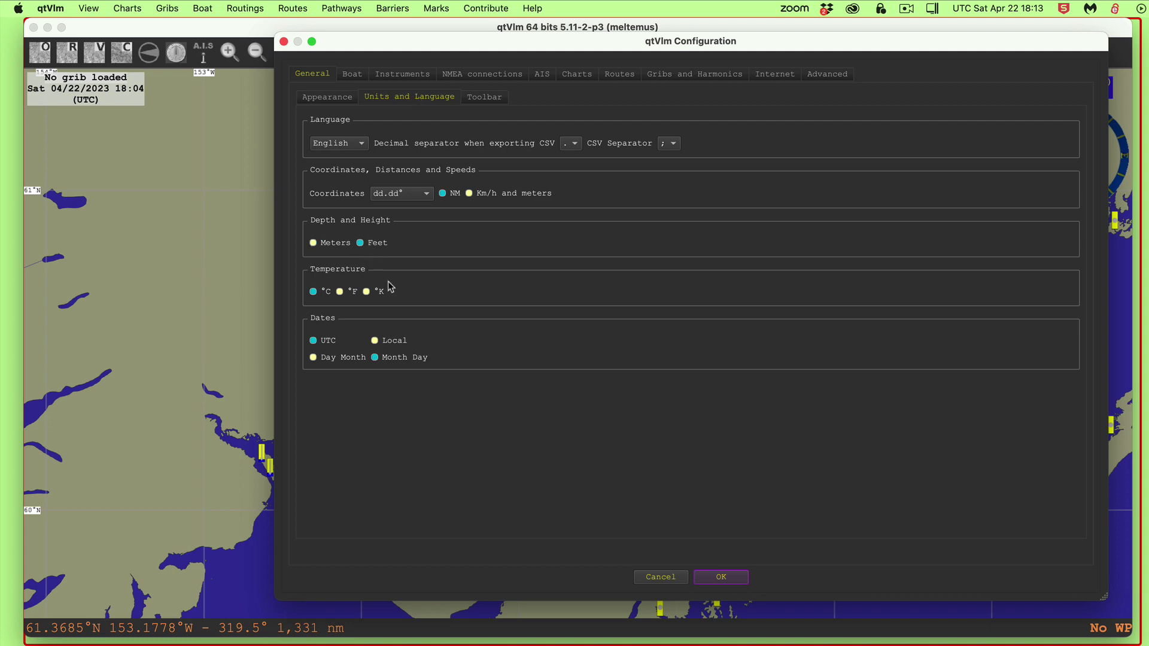
{"action": "left_click", "coordinate": [721, 578]}
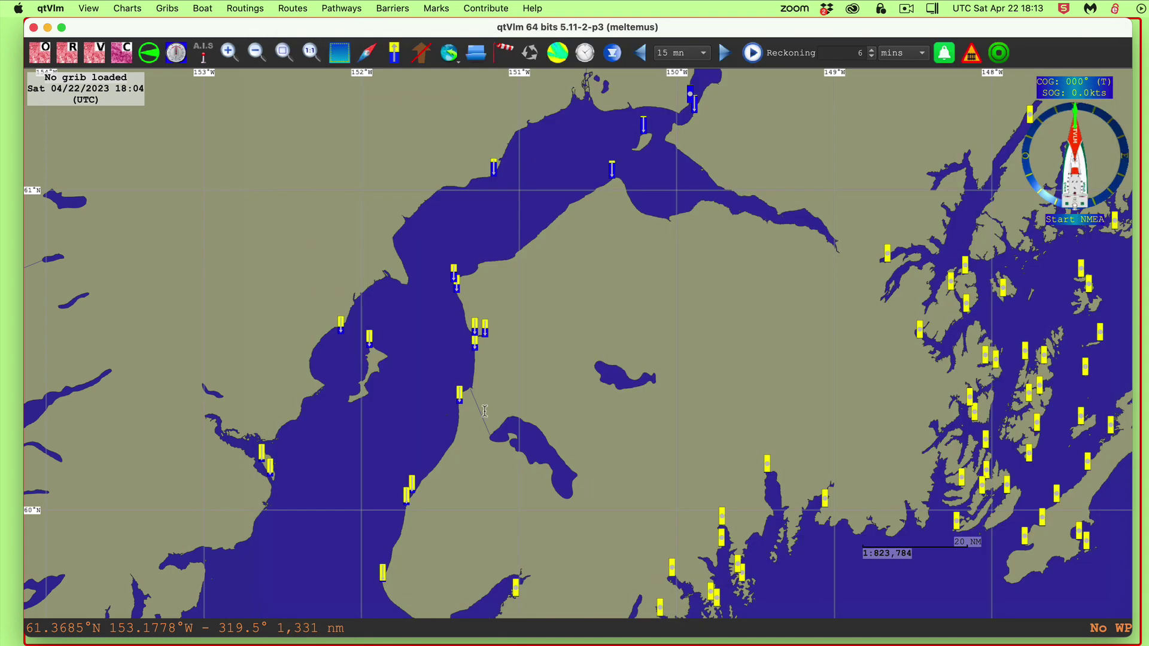
Step: Reopen East Foreland's tide graph in feet, step forward eleven days, then close it
{"action": "scroll", "coordinate": [500, 338], "scroll_direction": "up", "scroll_amount": 1}
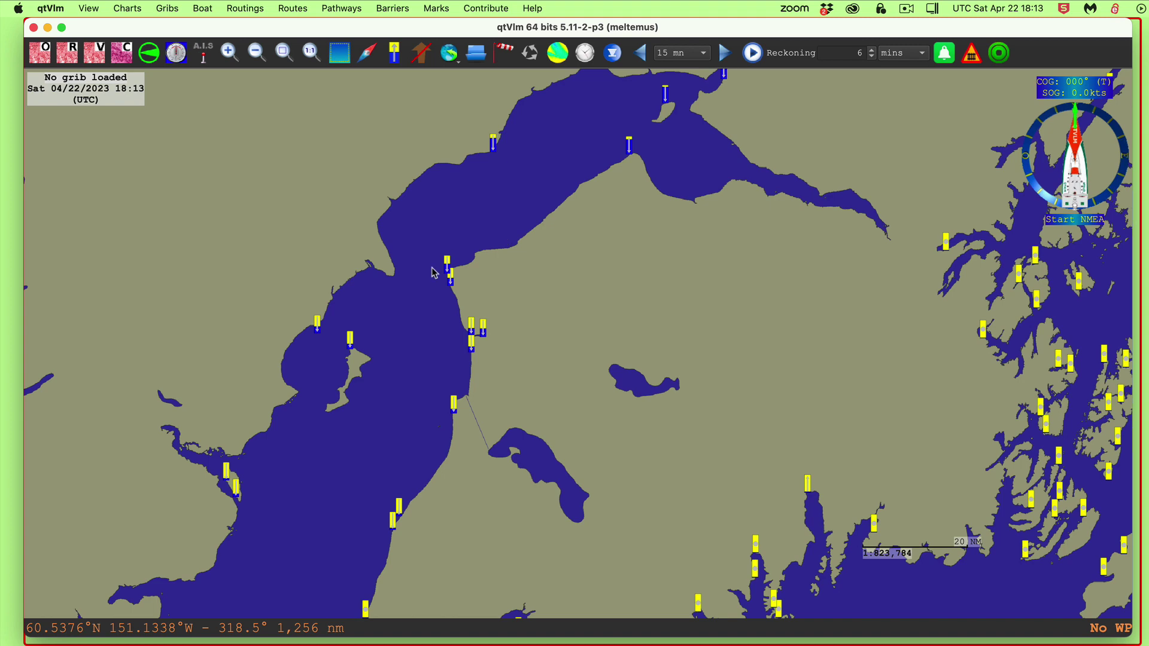
{"action": "left_click", "coordinate": [504, 278]}
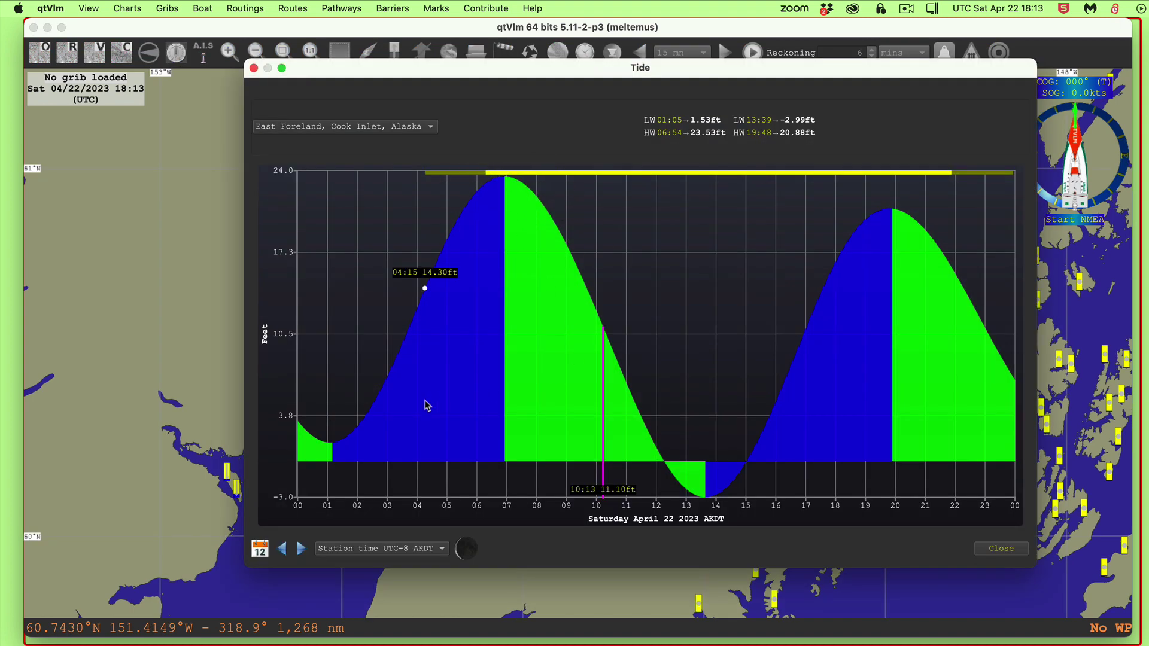
{"action": "left_click", "coordinate": [302, 548]}
{"action": "left_click", "coordinate": [302, 549]}
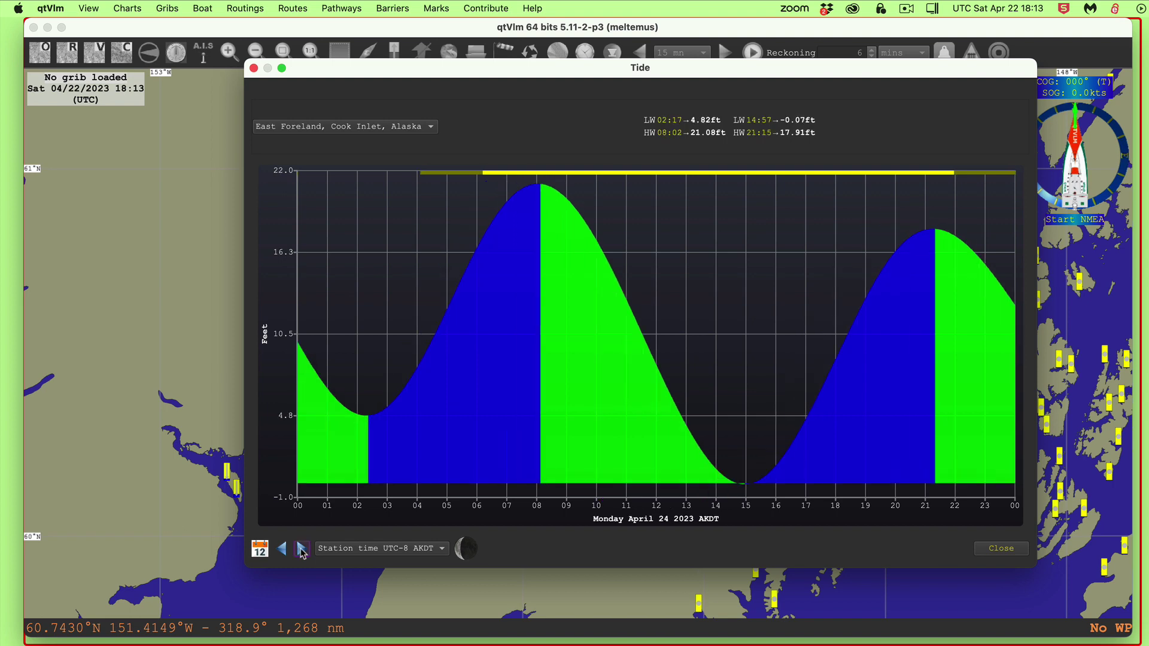
{"action": "left_click", "coordinate": [302, 548]}
{"action": "left_click", "coordinate": [303, 548]}
{"action": "left_click", "coordinate": [302, 548]}
{"action": "left_click", "coordinate": [303, 548]}
{"action": "left_click", "coordinate": [301, 549]}
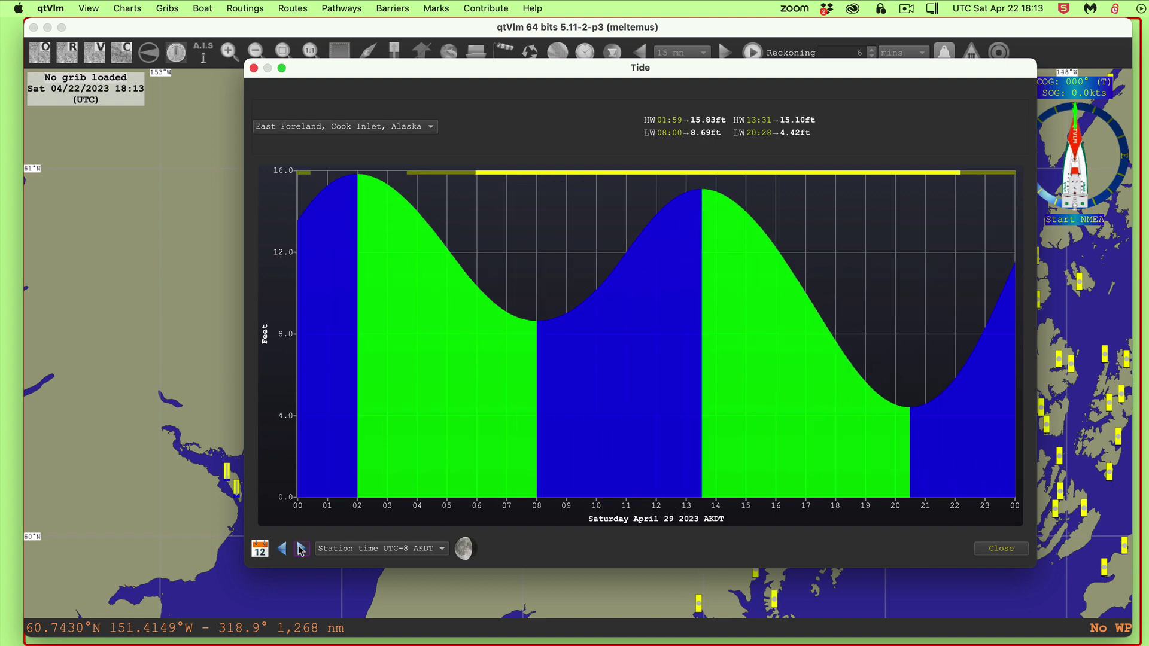
{"action": "left_click", "coordinate": [302, 548]}
{"action": "left_click", "coordinate": [301, 548]}
{"action": "left_click", "coordinate": [301, 548]}
{"action": "left_click", "coordinate": [301, 549]}
{"action": "left_click", "coordinate": [301, 549]}
{"action": "left_click", "coordinate": [300, 549]}
{"action": "left_click", "coordinate": [300, 549]}
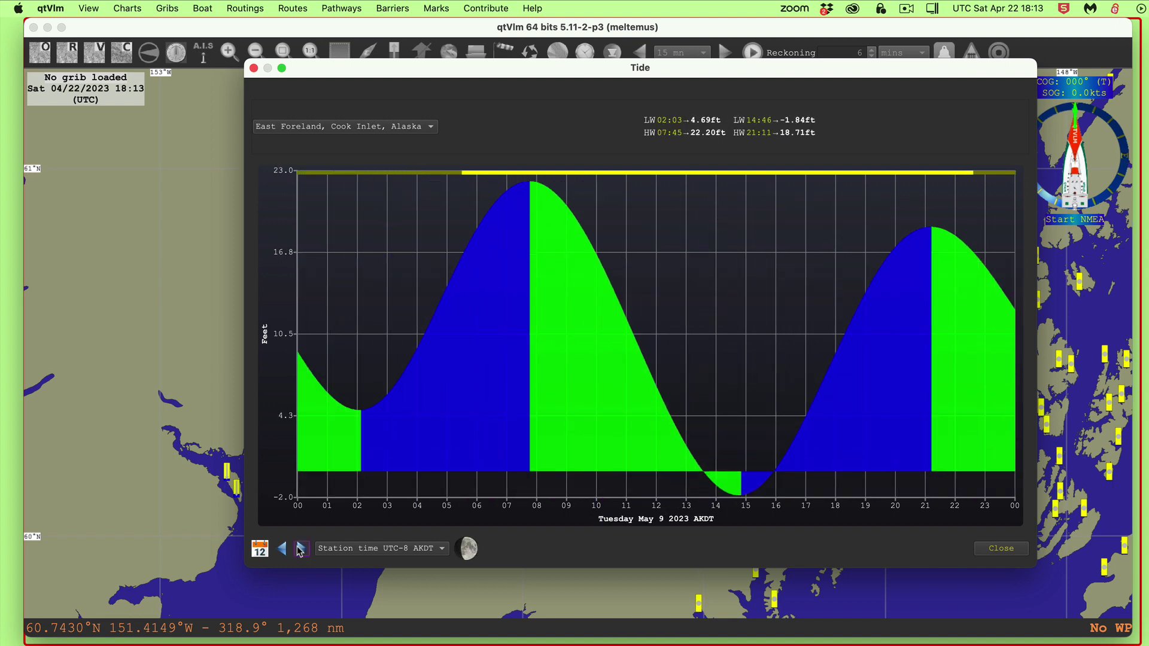
{"action": "left_click", "coordinate": [300, 548]}
{"action": "left_click", "coordinate": [300, 549]}
{"action": "left_click", "coordinate": [300, 548]}
{"action": "left_click", "coordinate": [300, 548]}
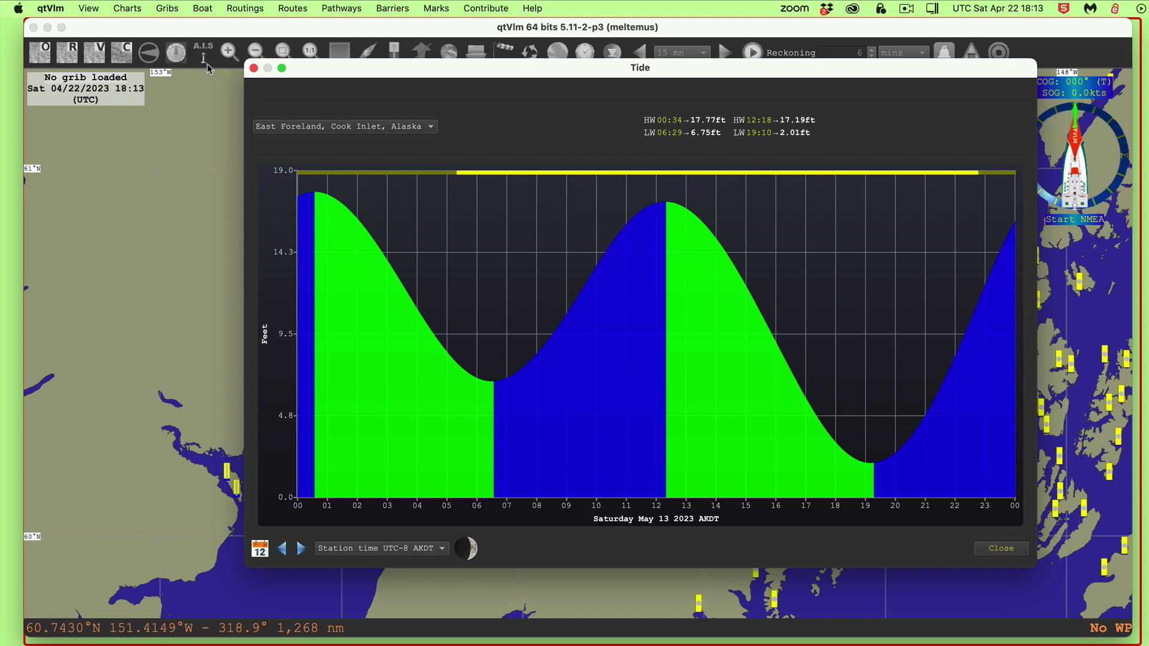
{"action": "left_click", "coordinate": [254, 69]}
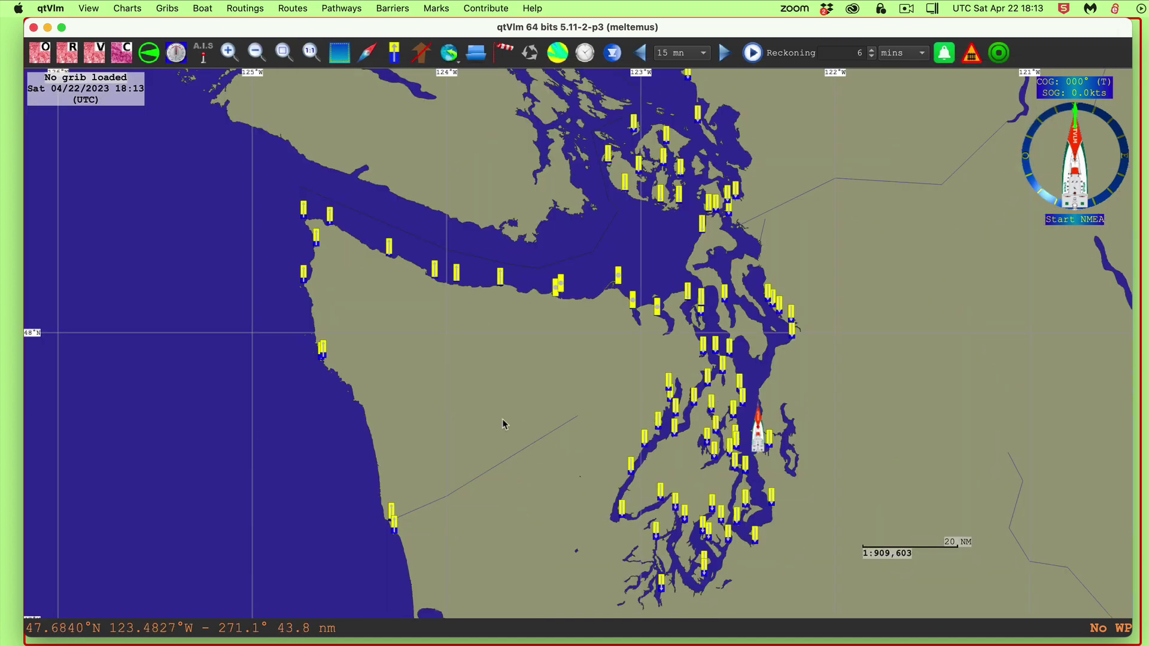
Step: Pan to the Washington coast, view Destruction Island's tide graph, then zoom into Puget Sound
{"action": "left_click_drag", "start_coordinate": [502, 423], "coordinate": [531, 349]}
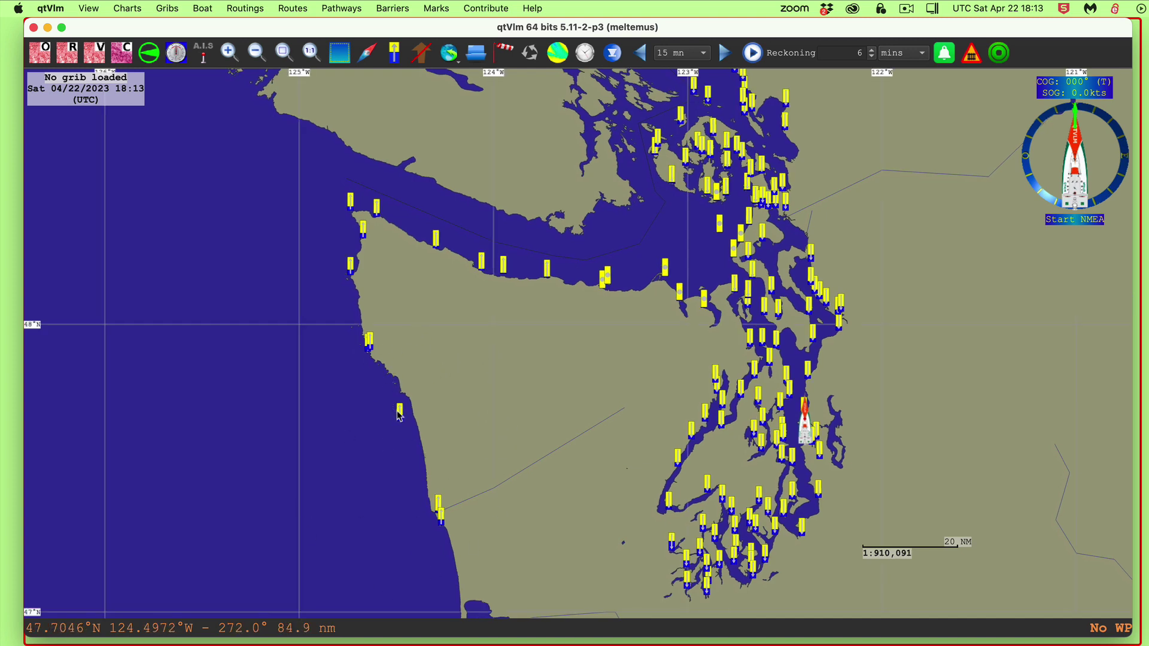
{"action": "left_click", "coordinate": [459, 421]}
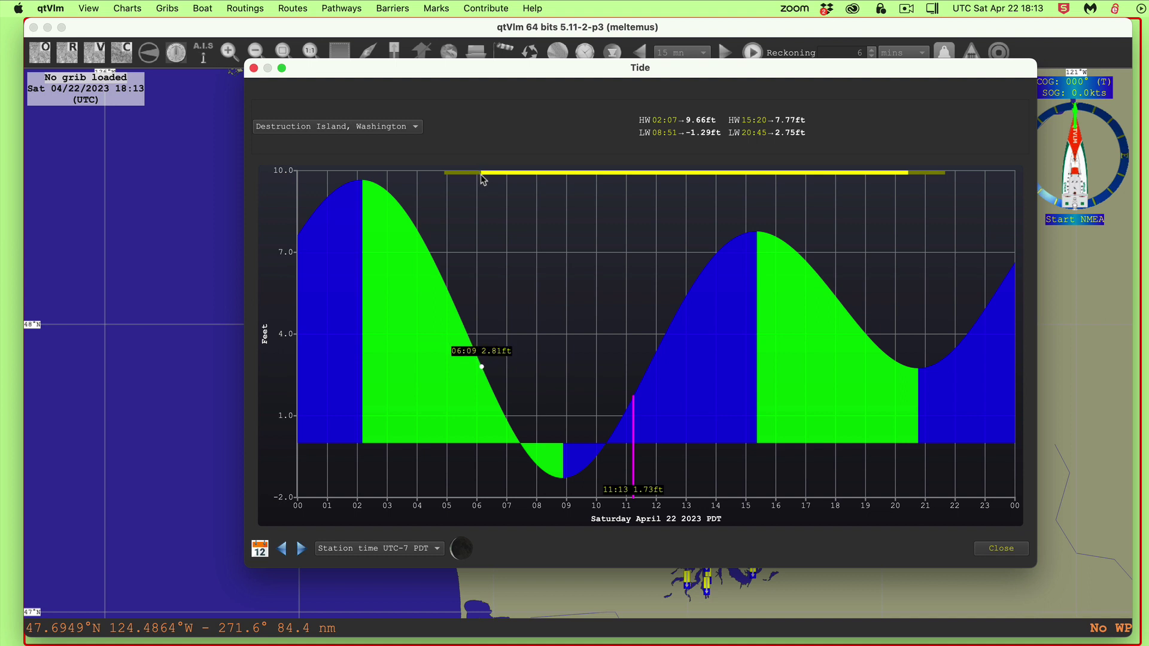
{"action": "key", "text": "Escape"}
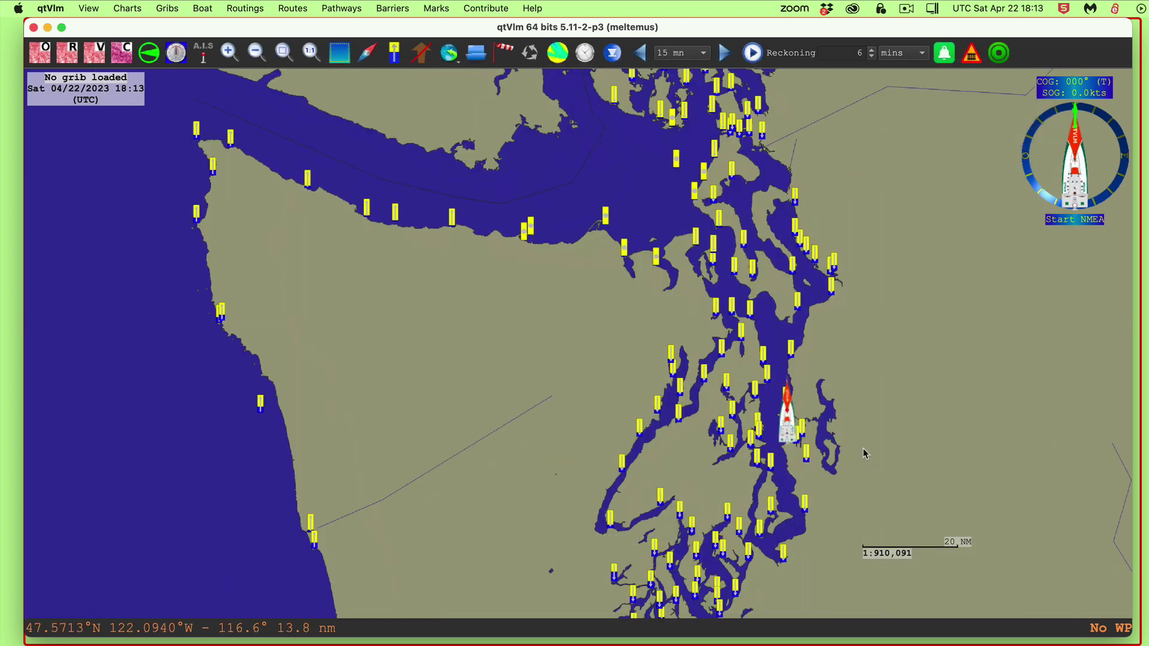
{"action": "scroll", "coordinate": [862, 455], "scroll_direction": "up", "scroll_amount": 3}
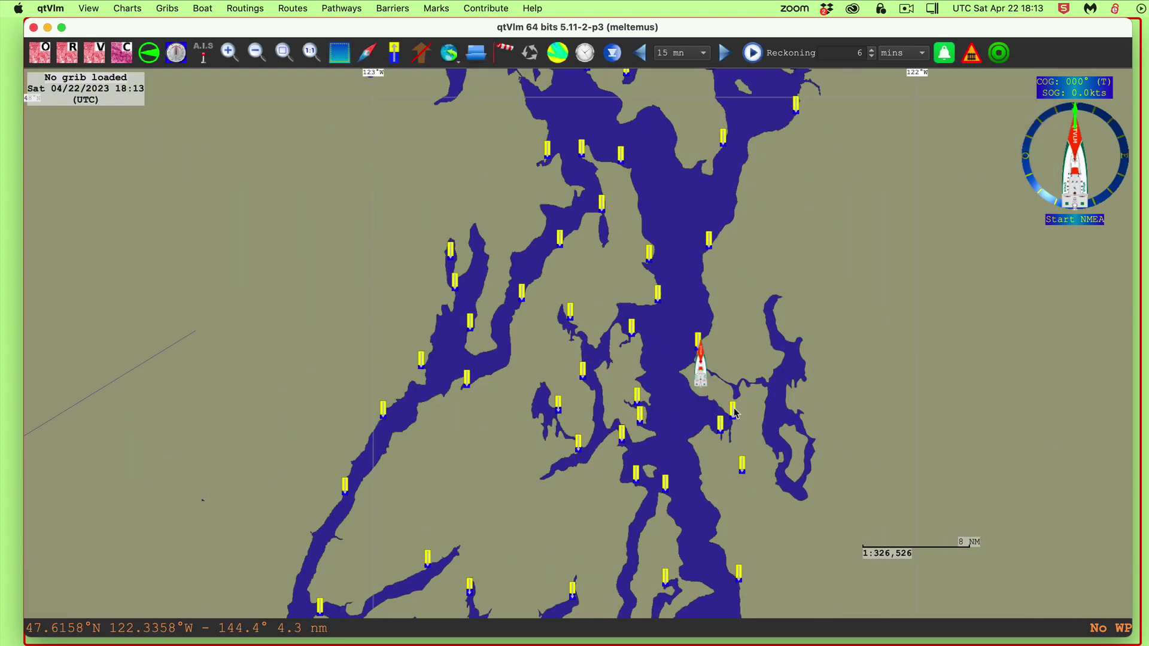
Step: Show the Seattle station's tide details (−1.72 ft low at 13:10) and reposition the window lower
{"action": "mouse_move", "coordinate": [734, 414]}
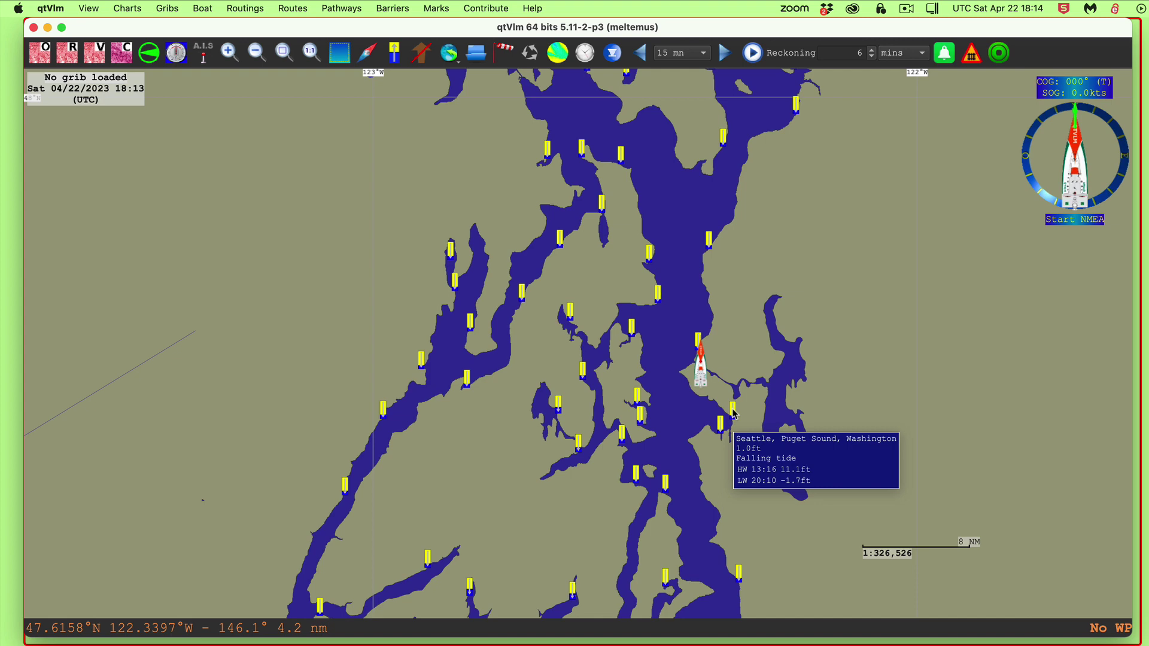
{"action": "right_click", "coordinate": [734, 414]}
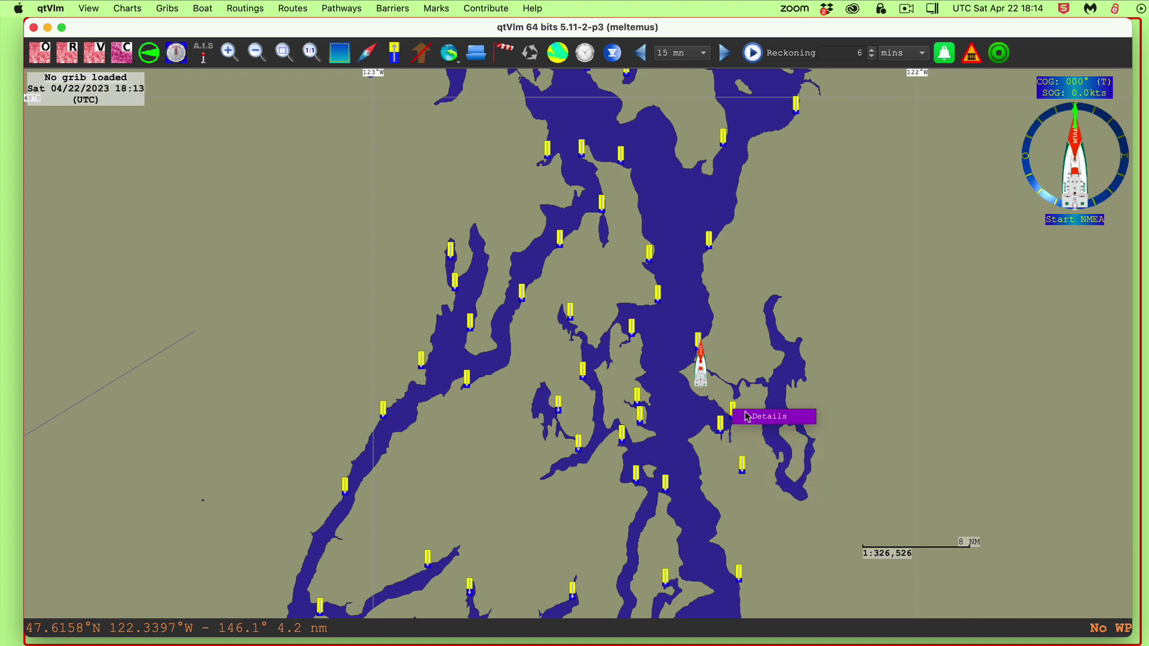
{"action": "left_click", "coordinate": [748, 417]}
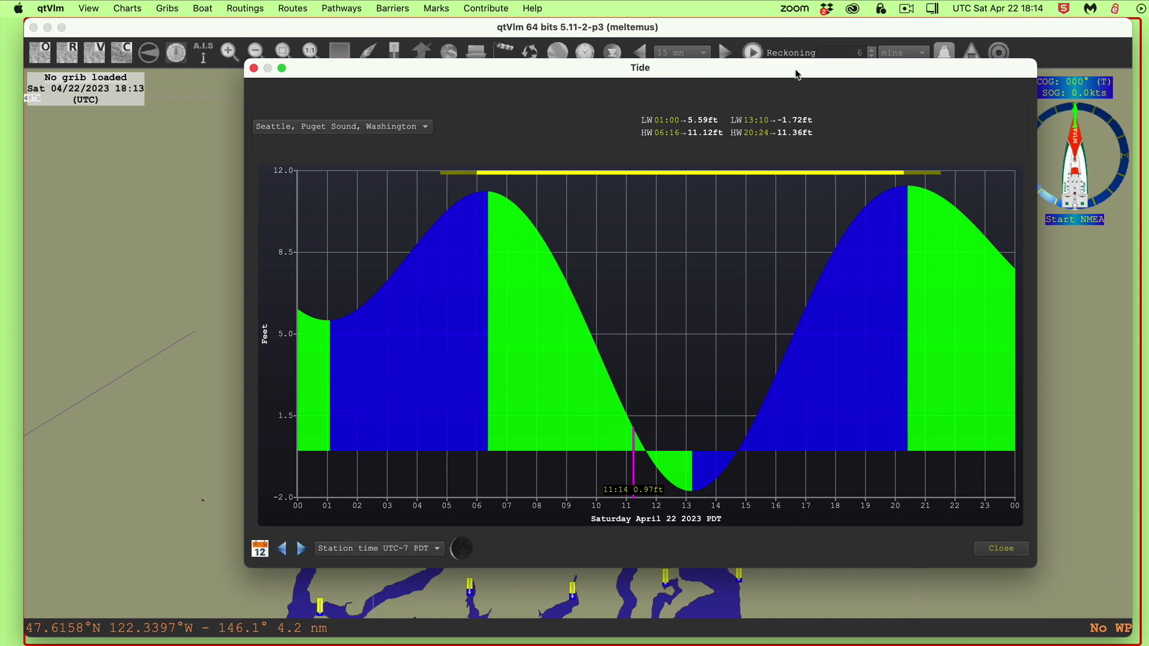
{"action": "left_click_drag", "start_coordinate": [795, 72], "coordinate": [766, 130]}
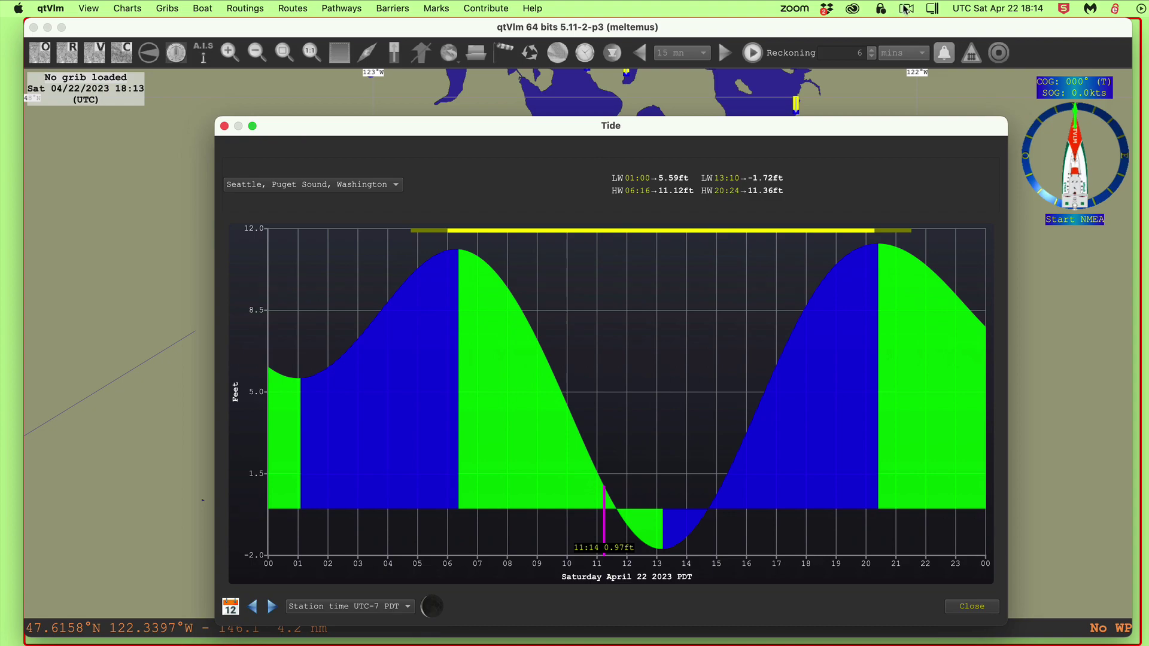